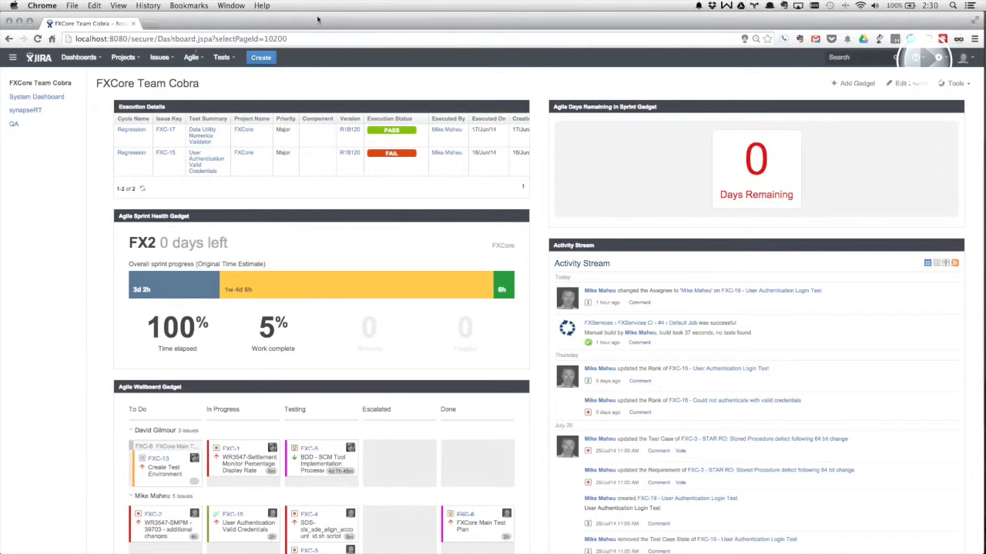
- Open the FXCore agile board from the Agile menu's recent boards list
{"action": "left_click_drag", "start_coordinate": [317, 19], "coordinate": [333, 19]}
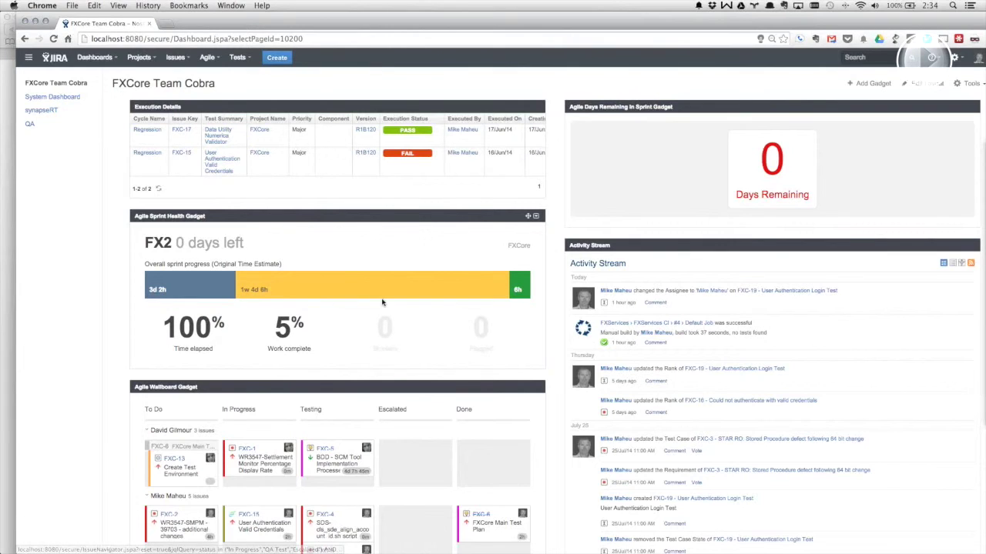
{"action": "left_click", "coordinate": [215, 61]}
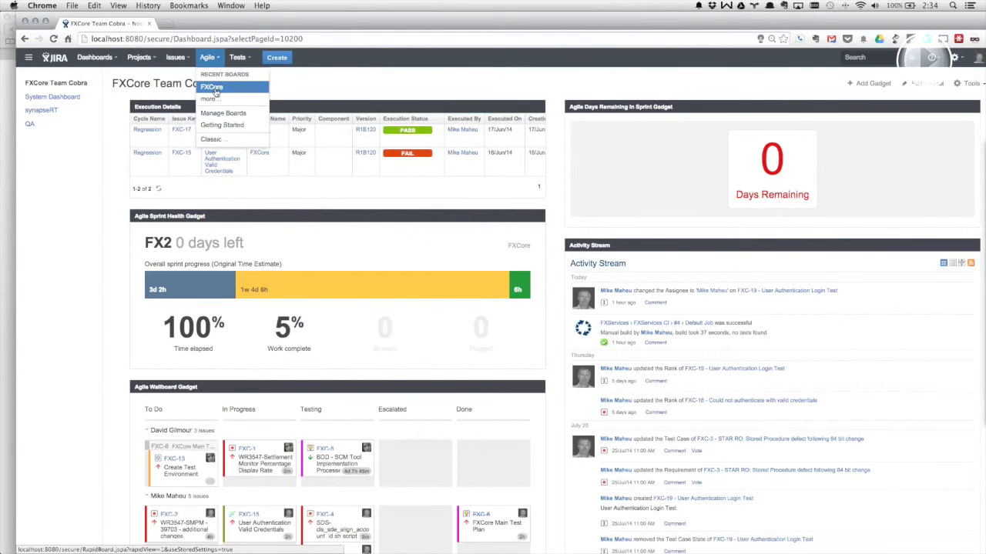
{"action": "left_click", "coordinate": [215, 88]}
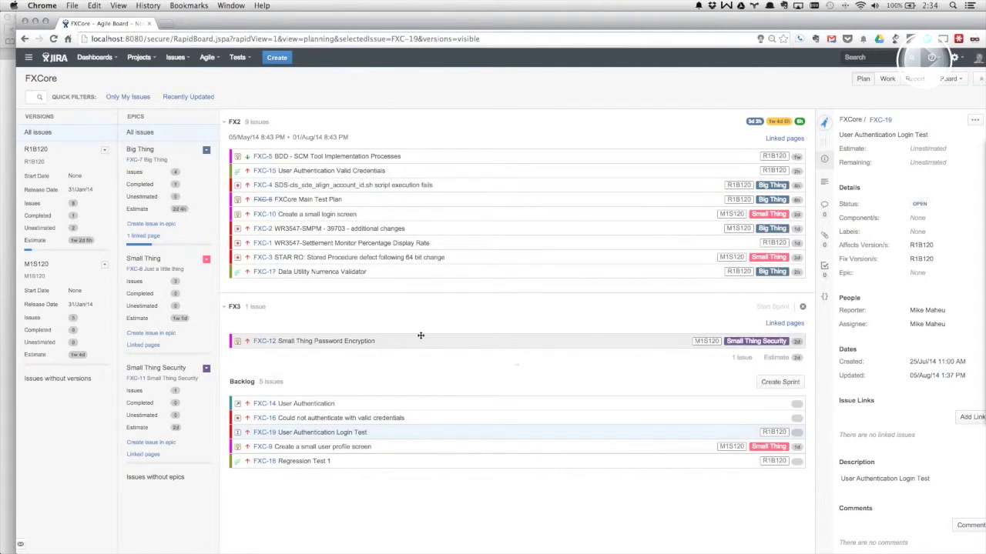
- Switch the FXCore board to Work mode and open the full page of issue FXC-3
{"action": "left_click", "coordinate": [887, 79]}
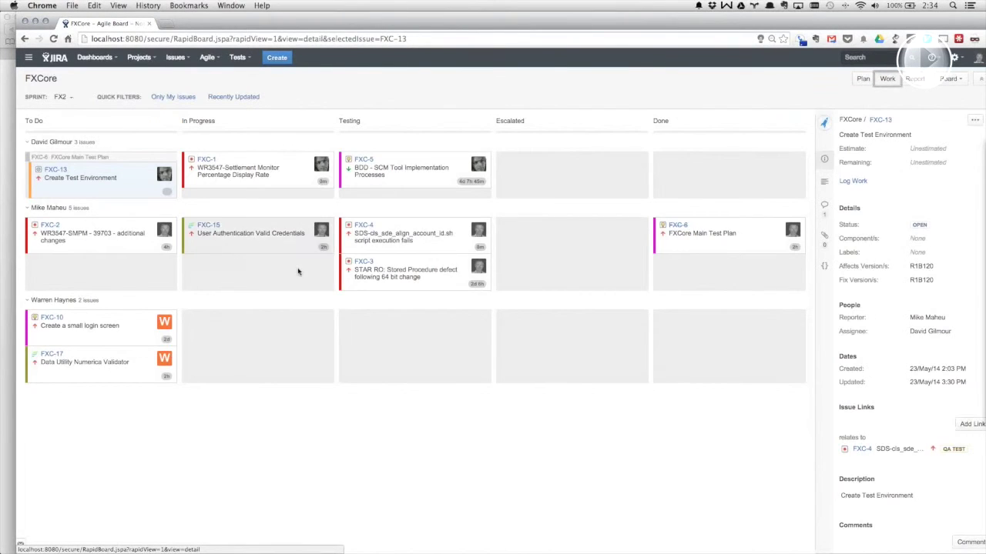
{"action": "mouse_move", "coordinate": [419, 235]}
{"action": "left_mouse_down"}
{"action": "mouse_move", "coordinate": [543, 254]}
{"action": "mouse_move", "coordinate": [420, 242]}
{"action": "left_mouse_up"}
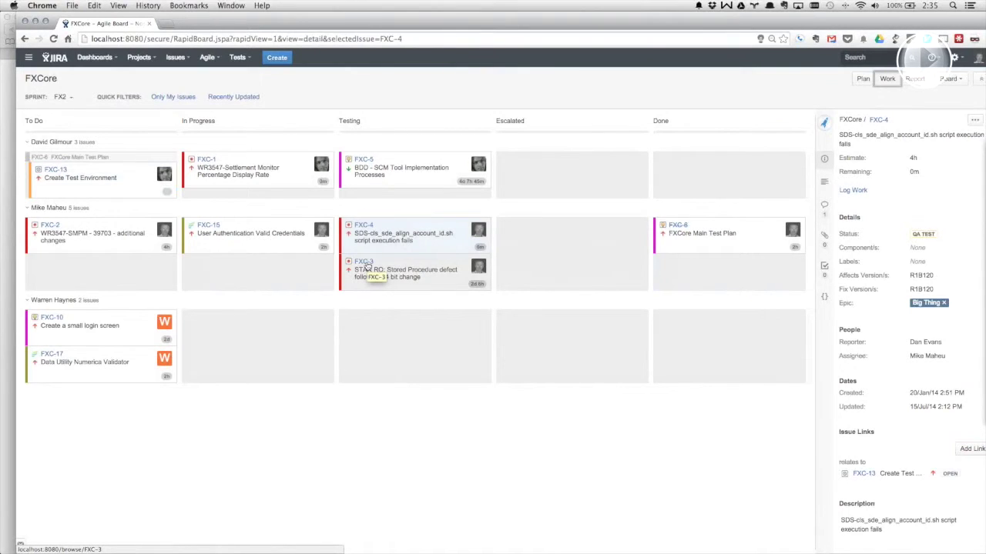
{"action": "left_click", "coordinate": [366, 266]}
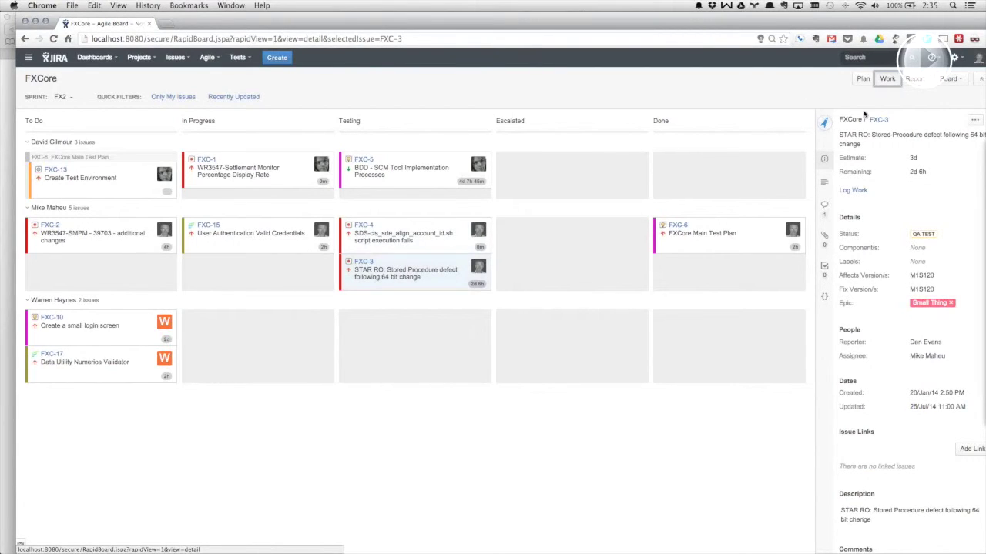
{"action": "left_click", "coordinate": [877, 126]}
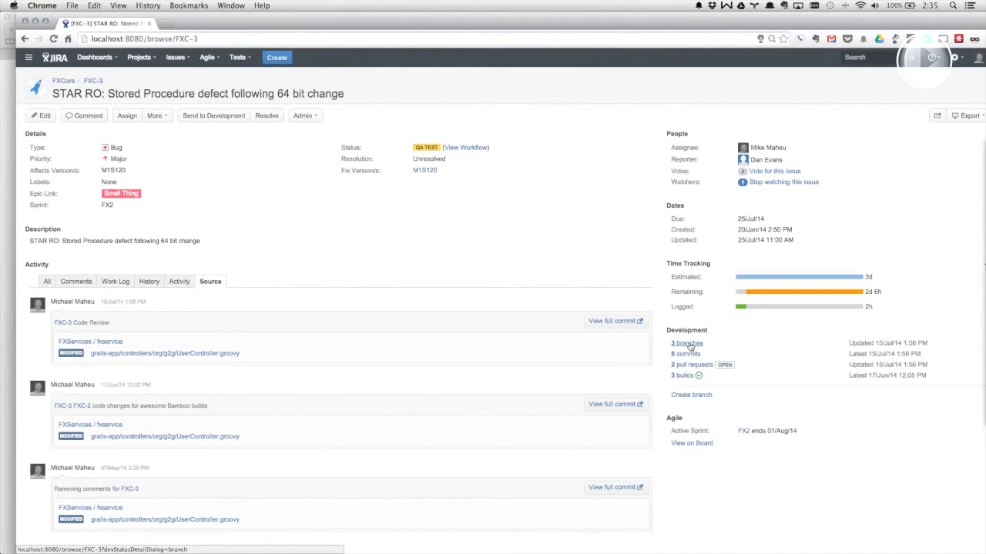
{"action": "left_click", "coordinate": [687, 344]}
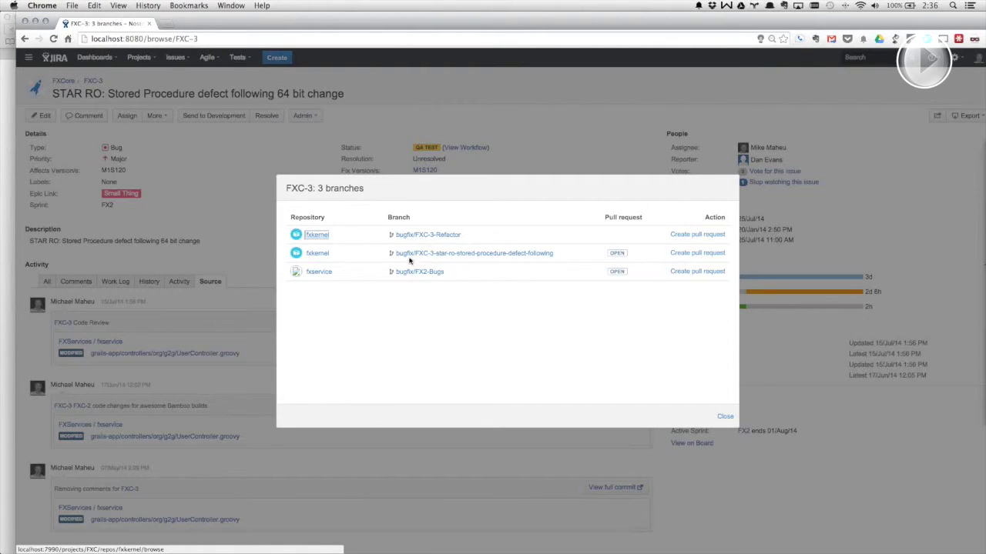
{"action": "left_click", "coordinate": [721, 417]}
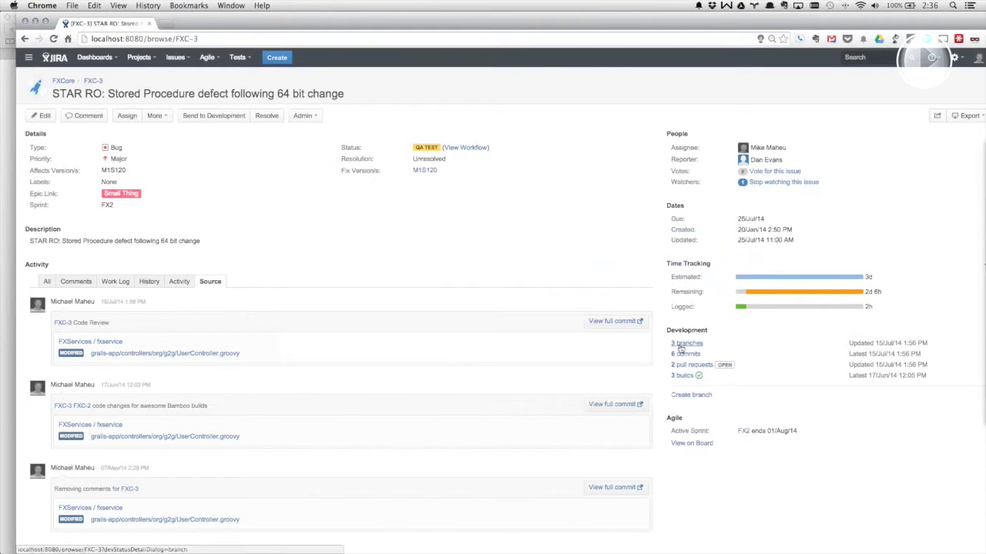
- Review FXC-3's linked commits and its three pull requests, then close the lists
{"action": "left_click", "coordinate": [693, 355]}
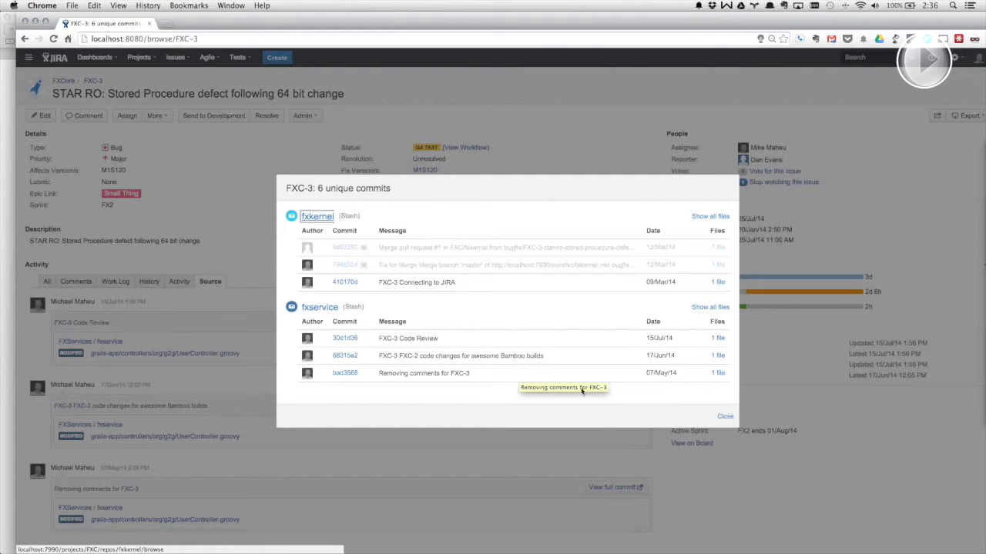
{"action": "left_click", "coordinate": [726, 417]}
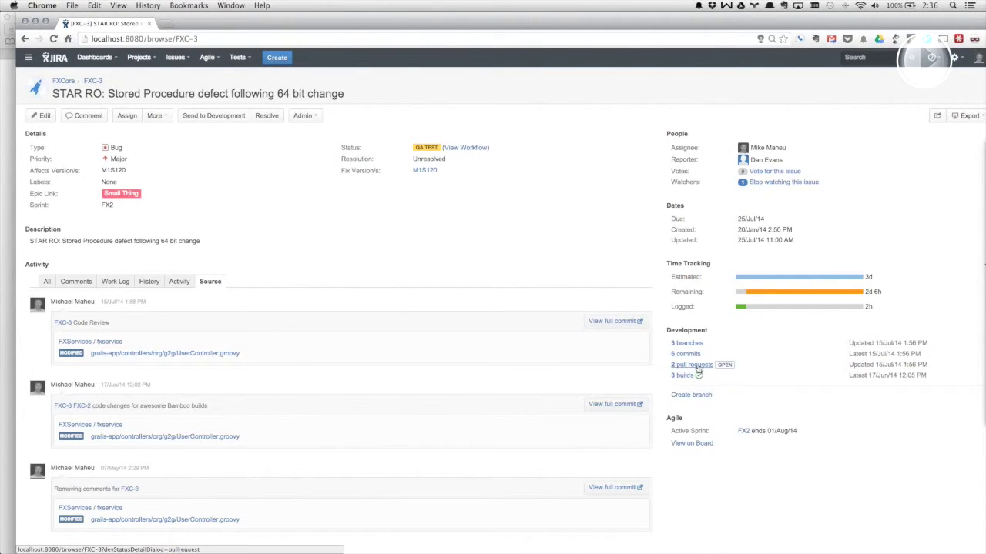
{"action": "left_click", "coordinate": [698, 370]}
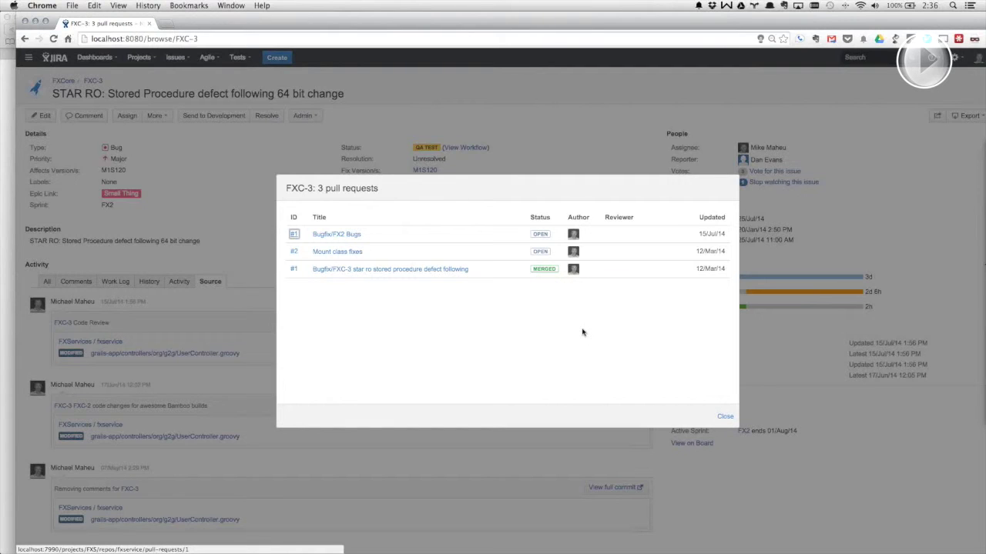
{"action": "left_click", "coordinate": [724, 416]}
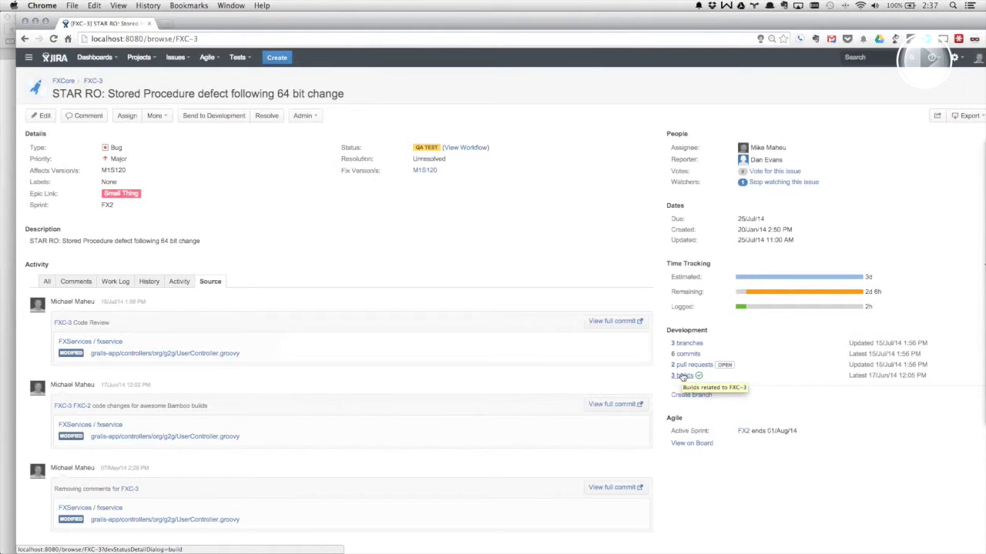
- Check FXC-3's three linked builds, then switch over to Safari
{"action": "left_click", "coordinate": [682, 376]}
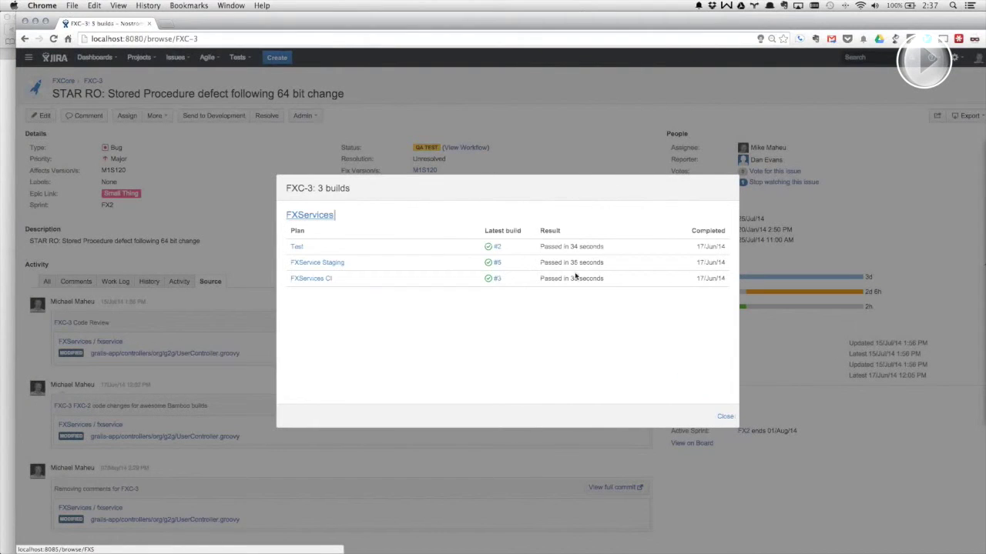
{"action": "left_click", "coordinate": [725, 415]}
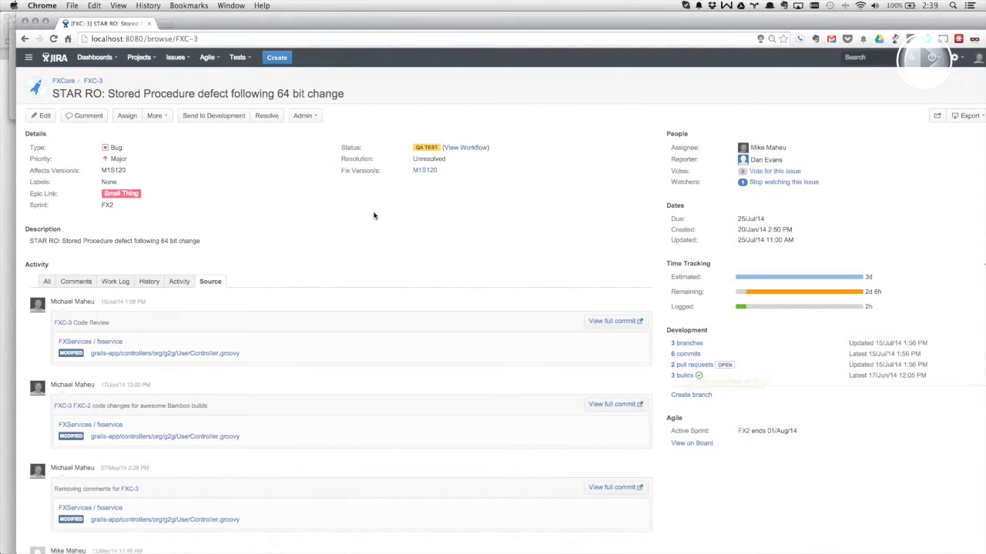
{"action": "key", "text": "super+Tab"}
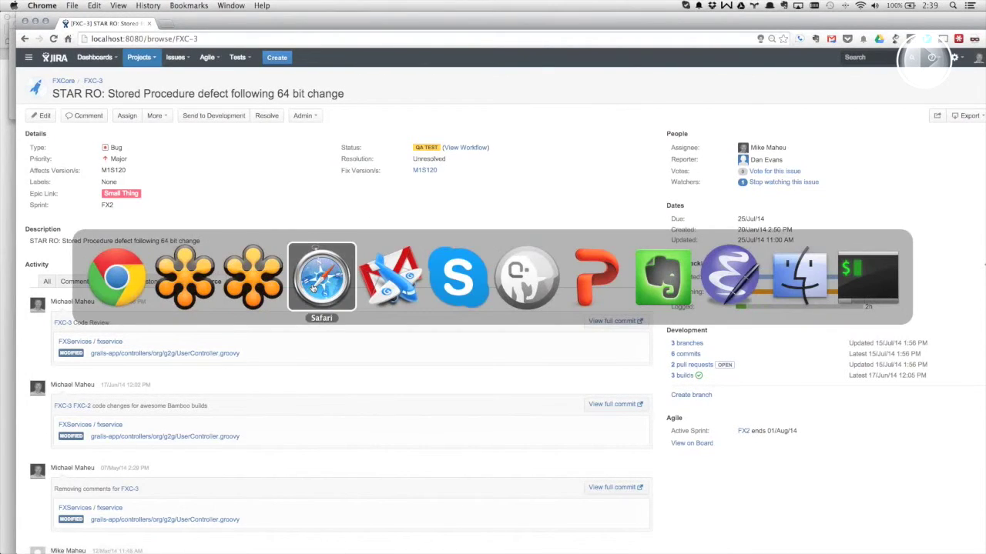
{"action": "left_click", "coordinate": [314, 288]}
- View the Bamboo FXServices CI summary of four successful builds, then return to Chrome
{"action": "left_click", "coordinate": [146, 54]}
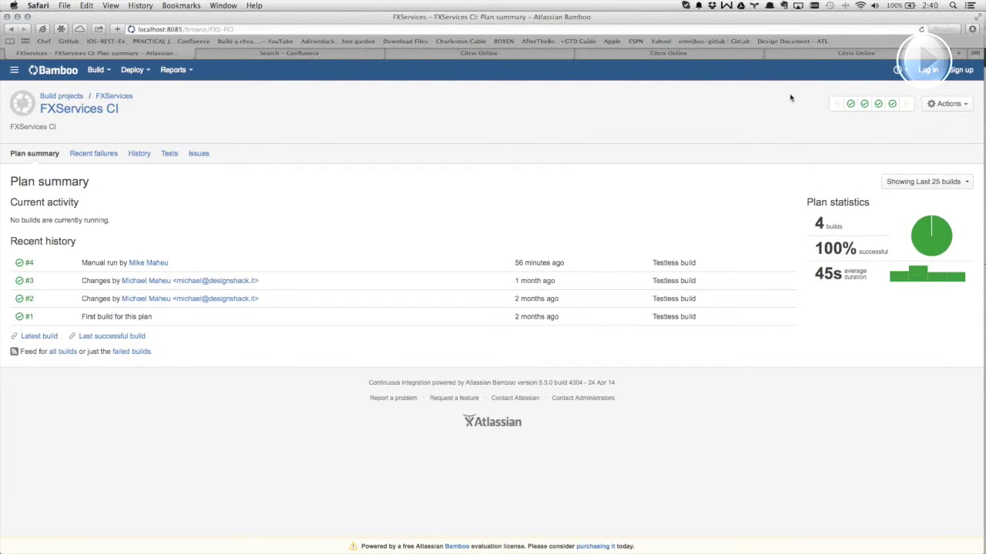
{"action": "left_click", "coordinate": [336, 53]}
{"action": "left_click", "coordinate": [154, 53]}
{"action": "left_click", "coordinate": [183, 29]}
{"action": "left_click", "coordinate": [182, 28]}
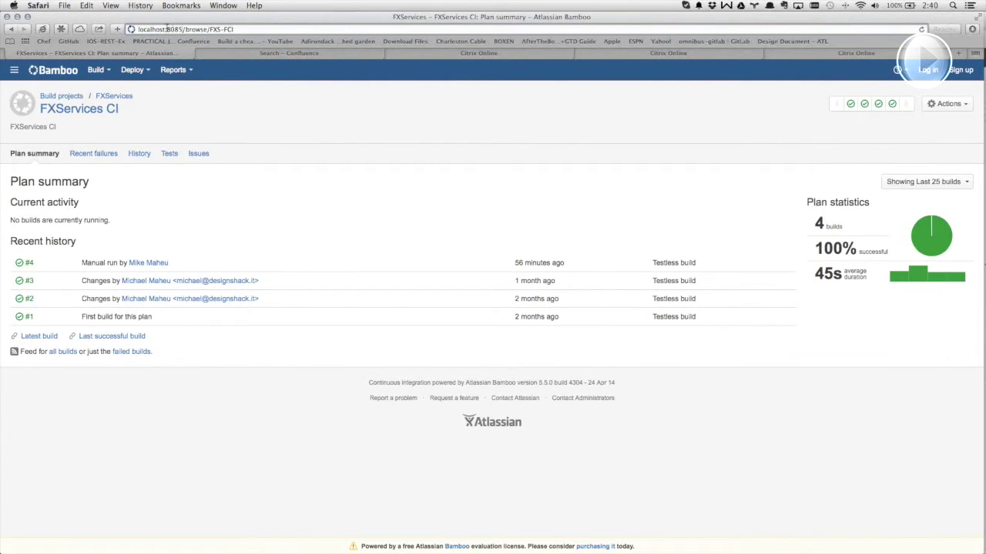
{"action": "key", "text": "super+Tab"}
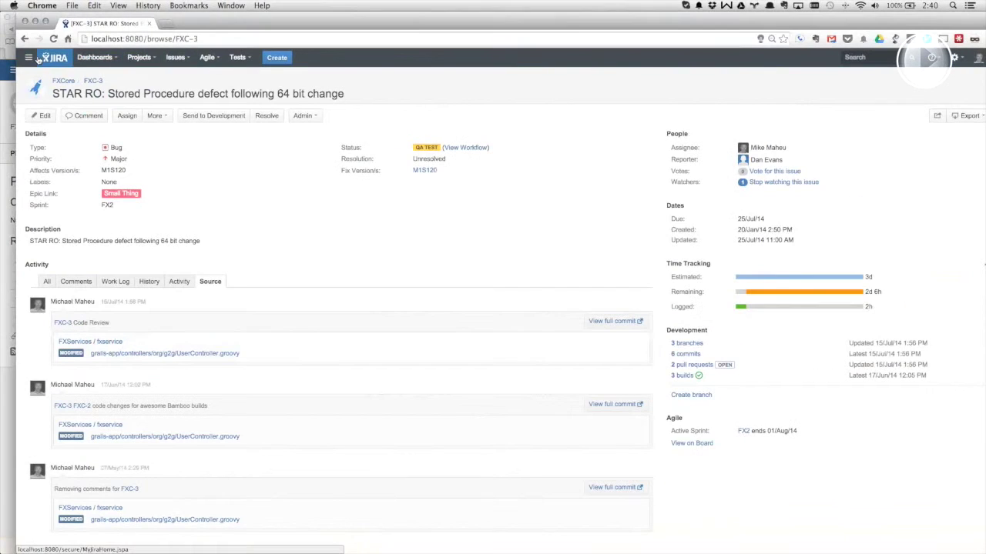
- Go to Stash, log in with the username and password, and open the FXServices project
{"action": "left_click", "coordinate": [27, 57]}
{"action": "left_click", "coordinate": [42, 98]}
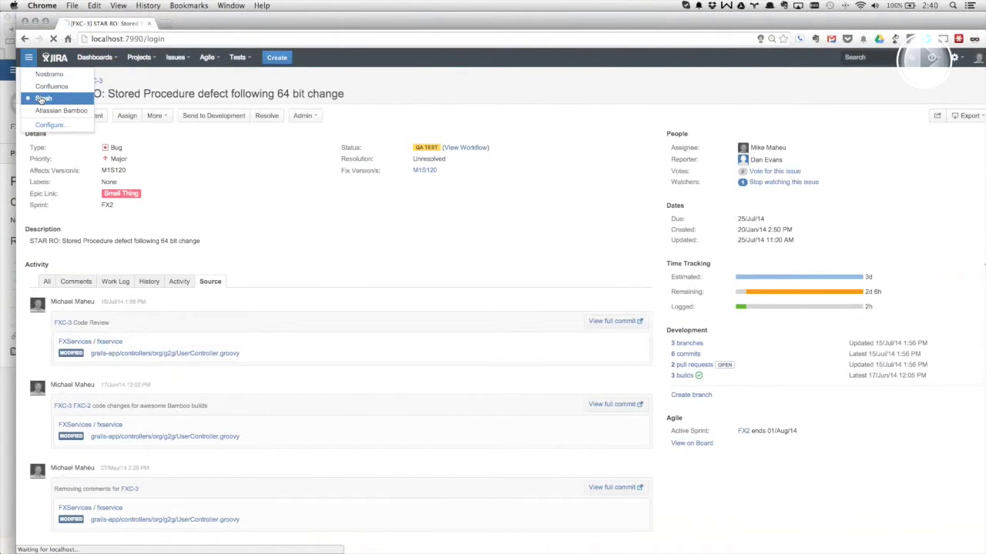
{"action": "key", "text": "Tab"}
{"action": "type", "text": "•••"}
{"action": "key", "text": "Return"}
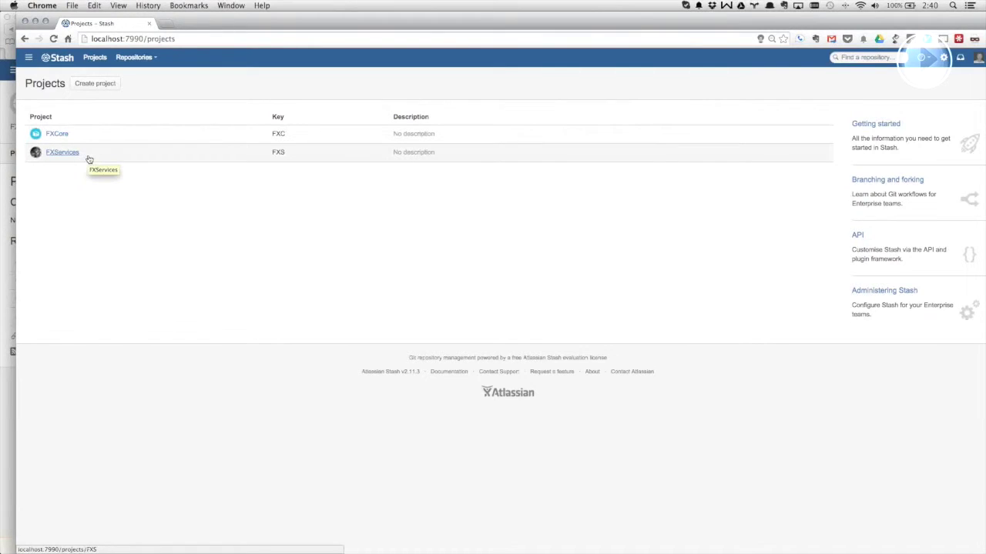
{"action": "left_click", "coordinate": [56, 154]}
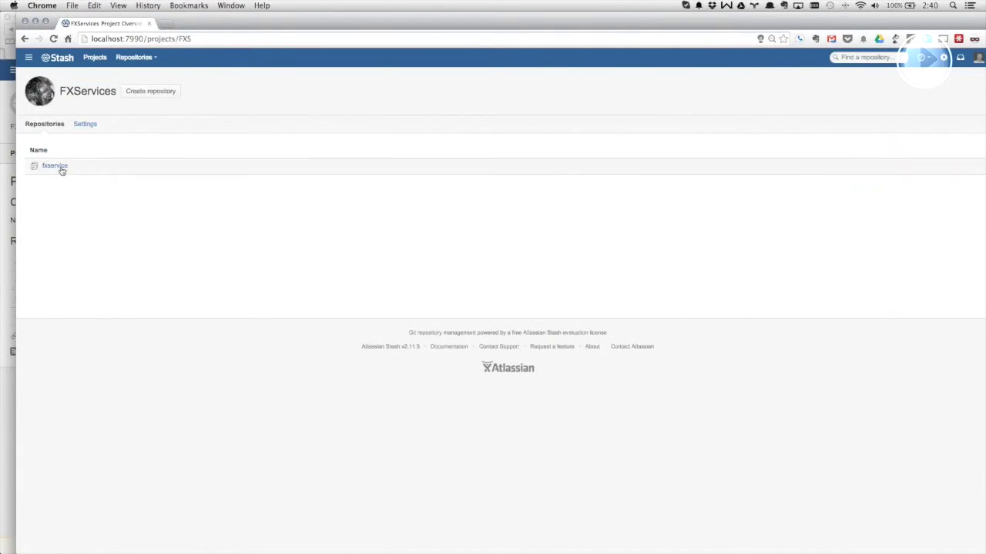
- Open the fxservice repository and list its four branches, including feature/FXC-19-user-authentication-login-test
{"action": "left_click", "coordinate": [55, 166]}
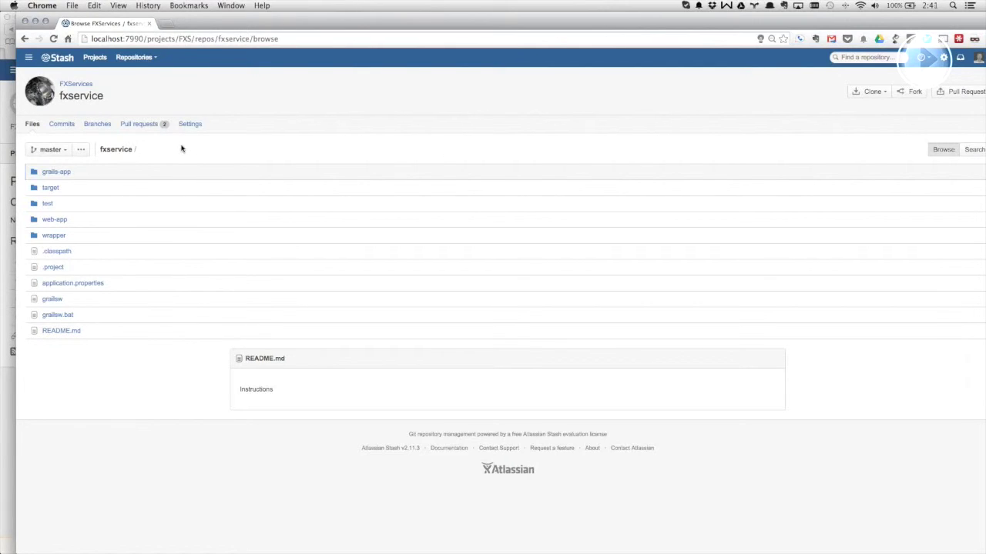
{"action": "left_click", "coordinate": [62, 150]}
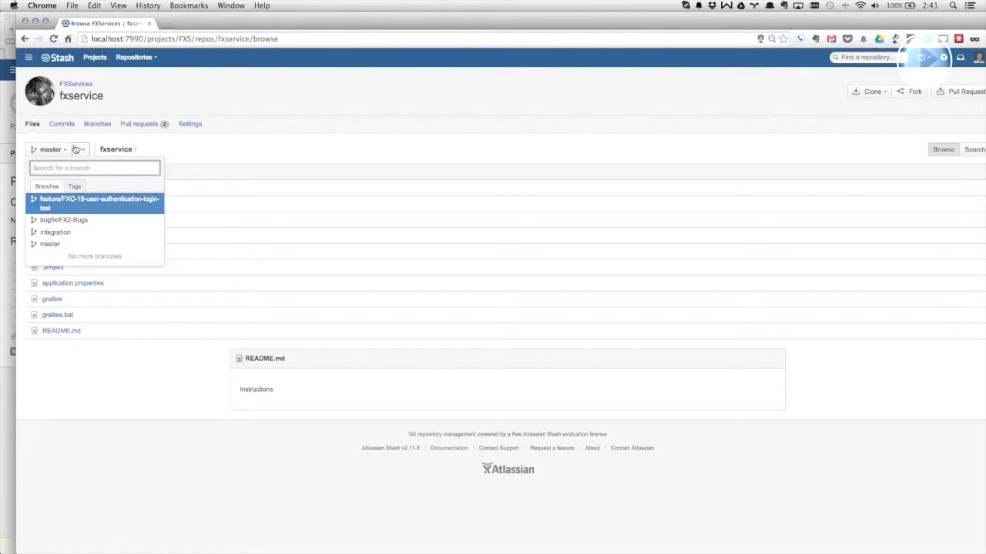
{"action": "left_click", "coordinate": [77, 149]}
{"action": "left_click", "coordinate": [67, 150]}
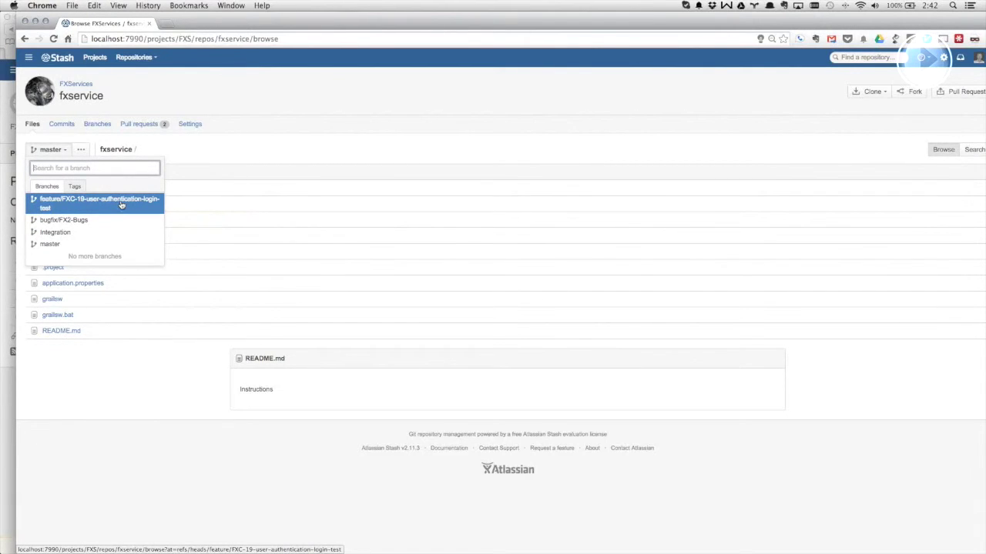
{"action": "key", "text": "super+Tab"}
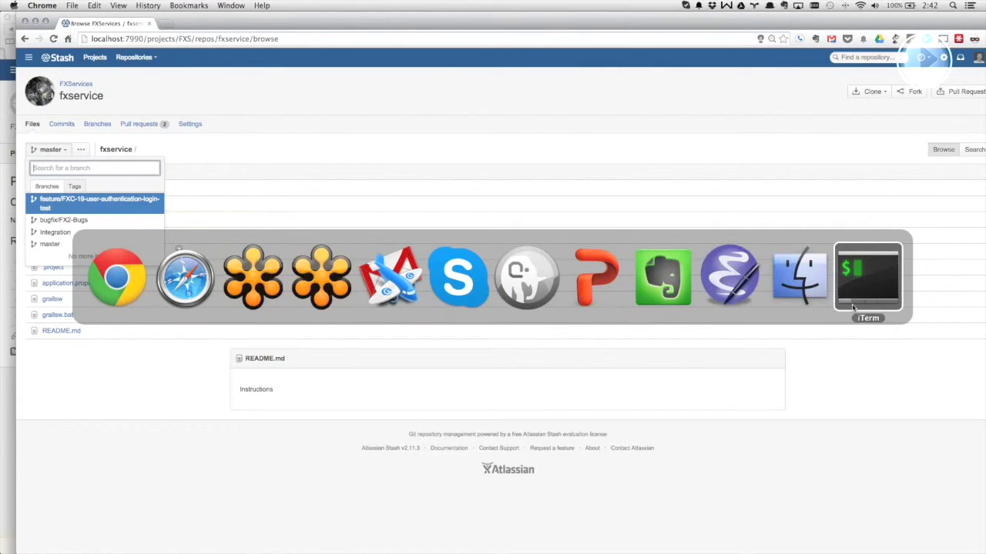
- Run git fetch in iTerm to update the local copy from the remote
{"action": "left_click", "coordinate": [853, 308]}
{"action": "type", "text": "git fetch"}
{"action": "key", "text": "Return"}
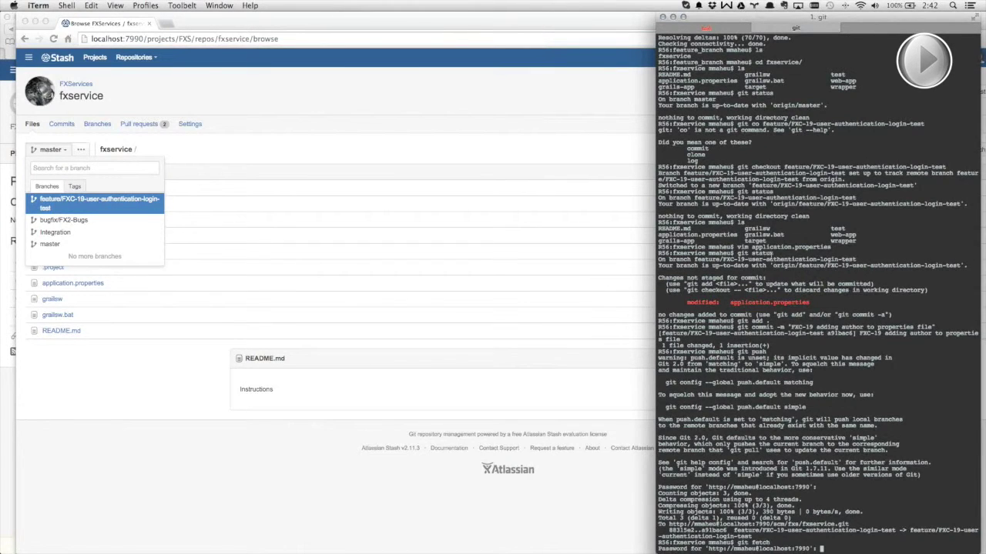
{"action": "key", "text": "Return"}
- Run git status to confirm the feature/FXC-19-user-authentication-login-test branch, then close Stash's branch list
{"action": "type", "text": "git"}
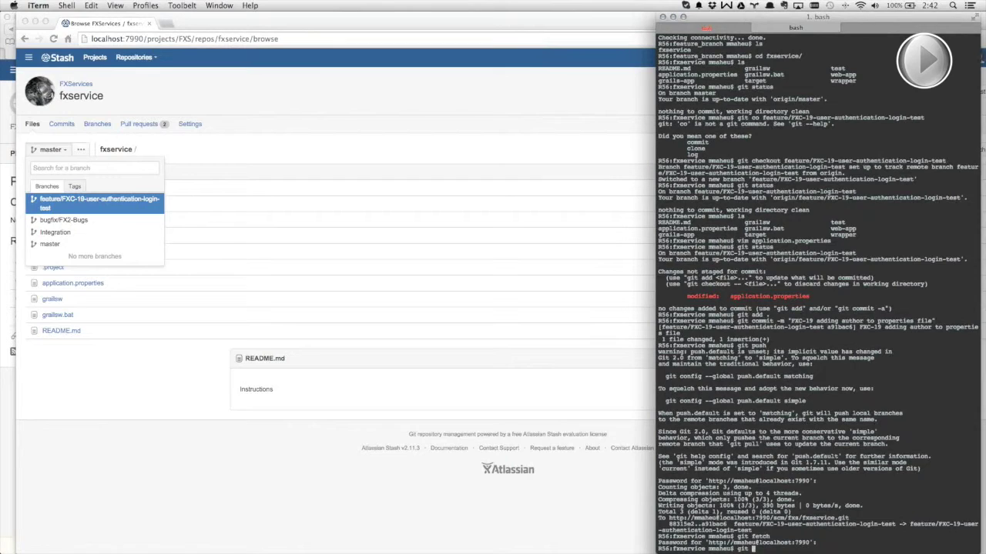
{"action": "key", "text": "BackSpace"}
{"action": "key", "text": "BackSpace"}
{"action": "key", "text": "BackSpace"}
{"action": "key", "text": "BackSpace"}
{"action": "key", "text": "ctrl+l"}
{"action": "type", "text": "git status"}
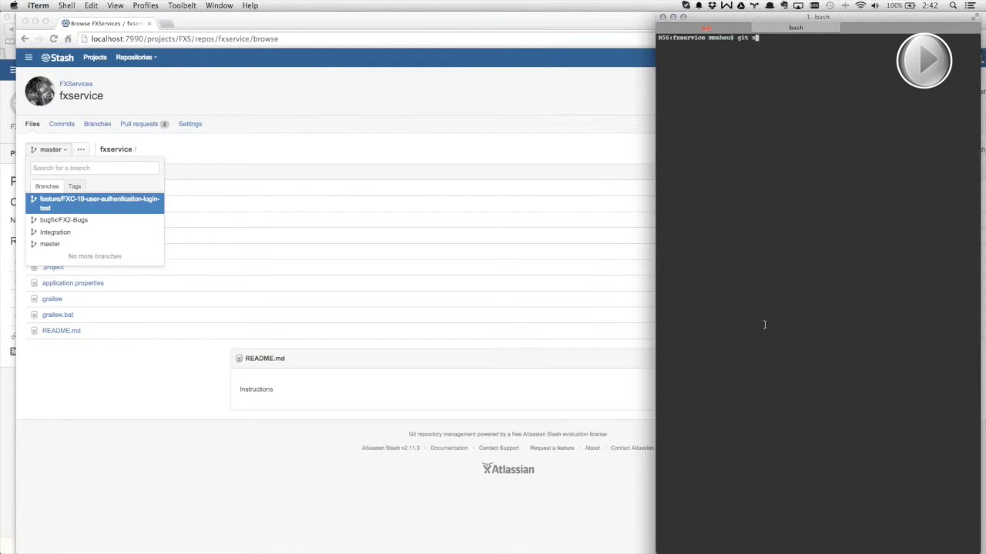
{"action": "key", "text": "Return"}
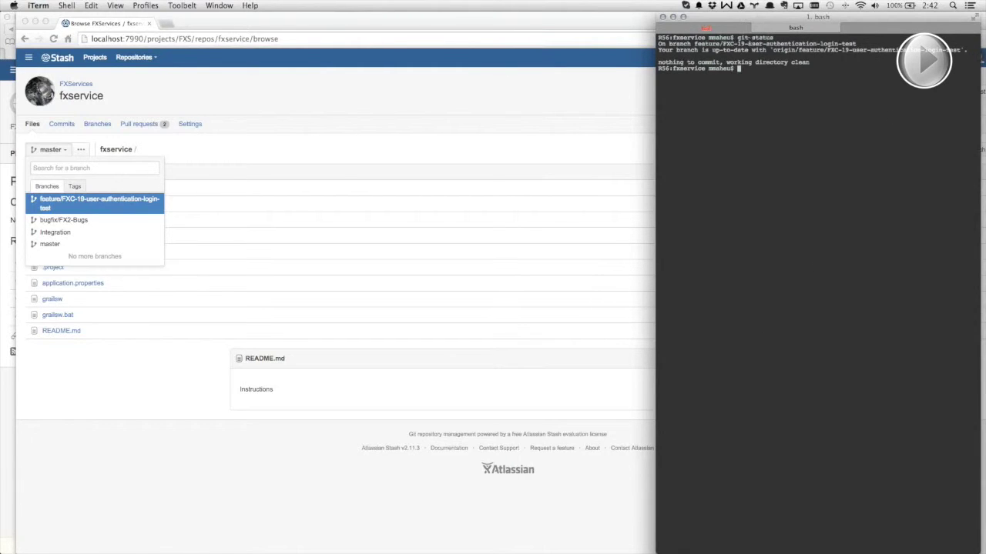
{"action": "left_click_drag", "start_coordinate": [721, 44], "coordinate": [658, 44]}
{"action": "left_click_drag", "start_coordinate": [857, 42], "coordinate": [976, 44]}
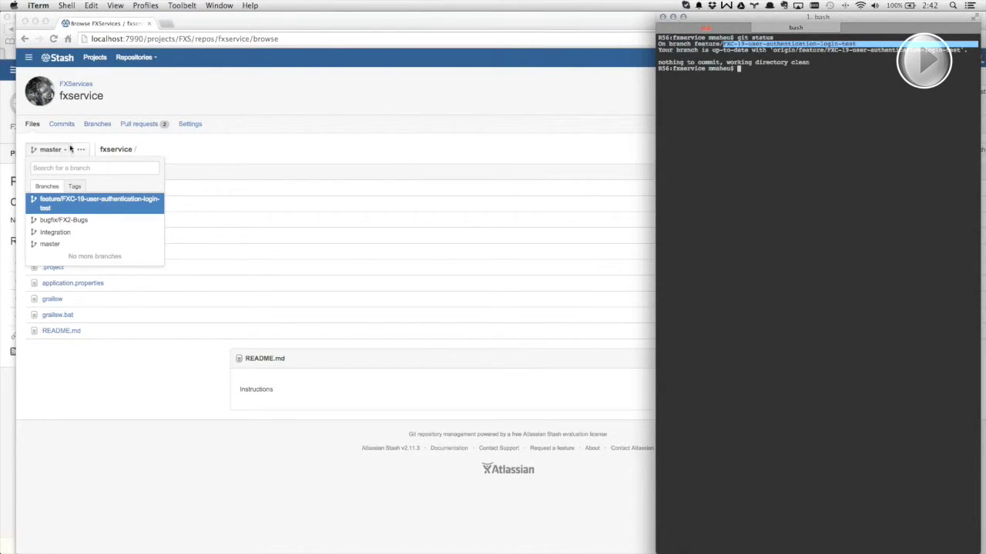
{"action": "left_click", "coordinate": [156, 152]}
{"action": "left_click", "coordinate": [189, 149]}
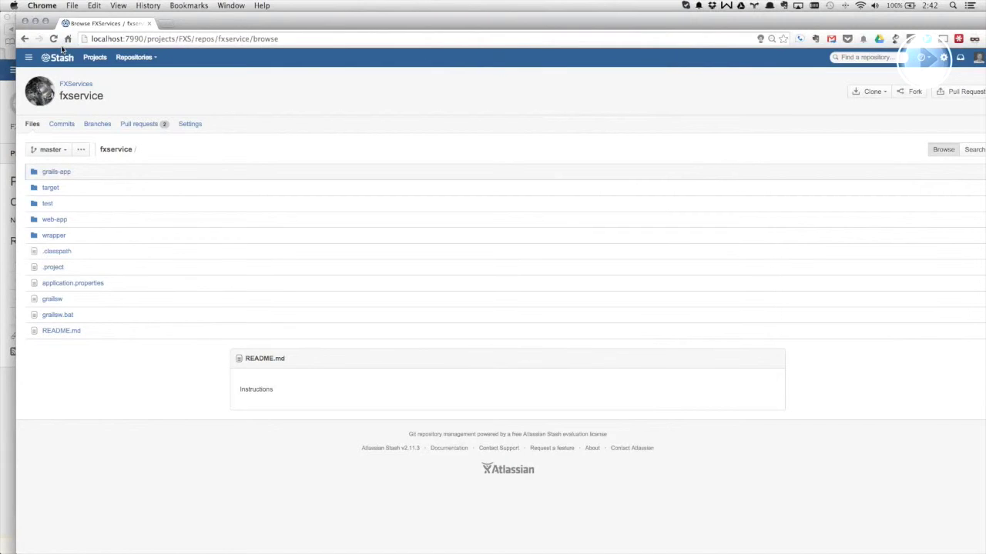
- Go to the Nostromo JIRA instance and search for issue FXC-19
{"action": "left_click", "coordinate": [28, 58]}
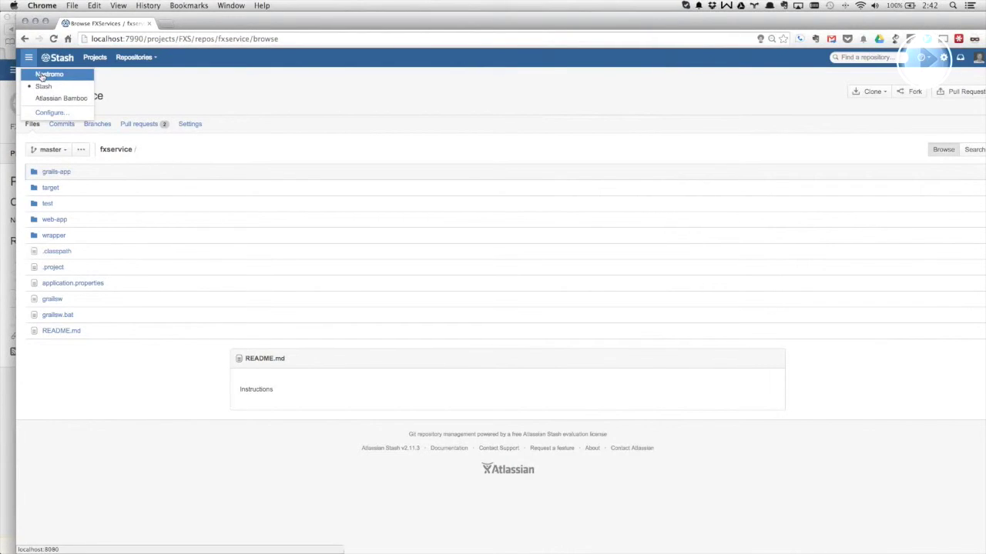
{"action": "left_click", "coordinate": [42, 73]}
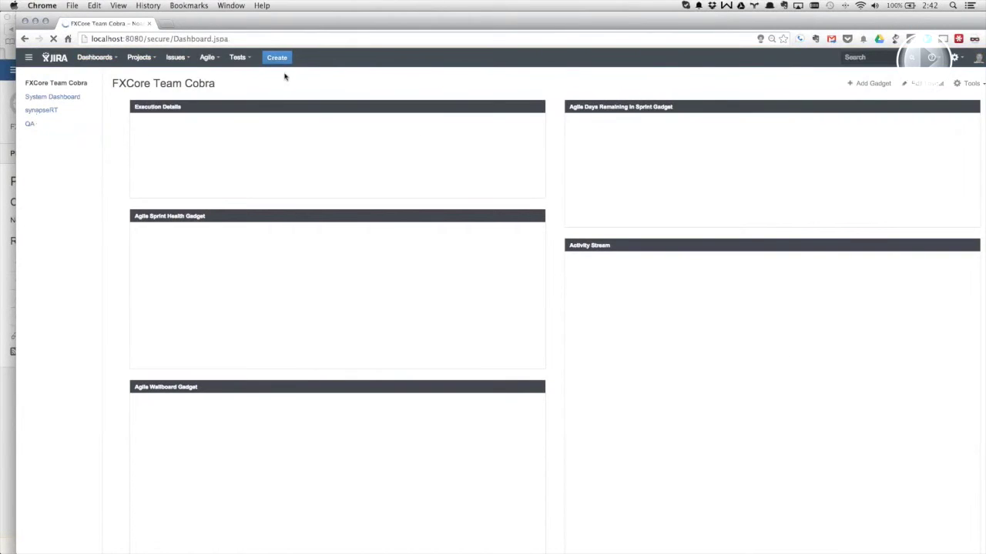
{"action": "left_click", "coordinate": [880, 57]}
{"action": "type", "text": "FXC-19"}
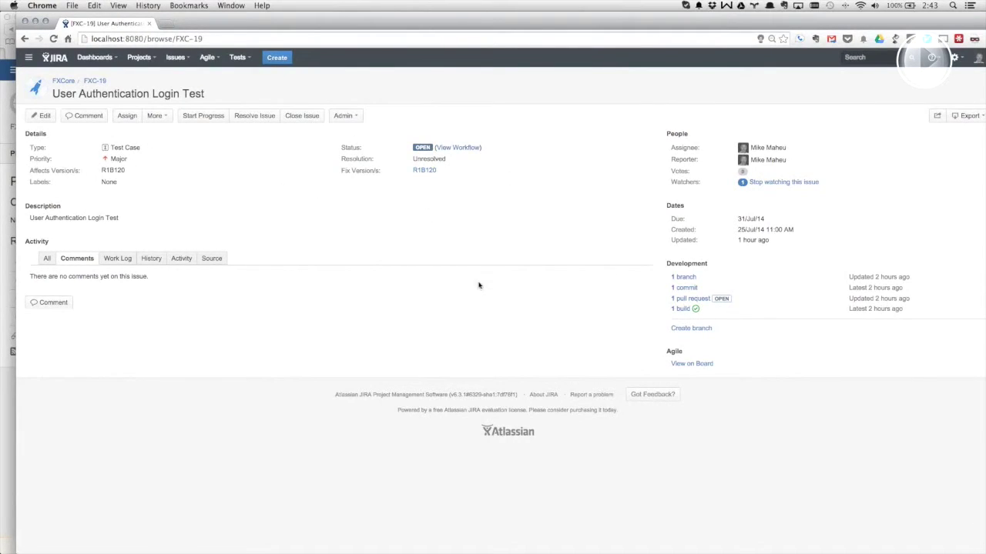
- Start creating a branch for FXC-19 and log in to Stash, remembering the login
{"action": "left_click", "coordinate": [693, 328]}
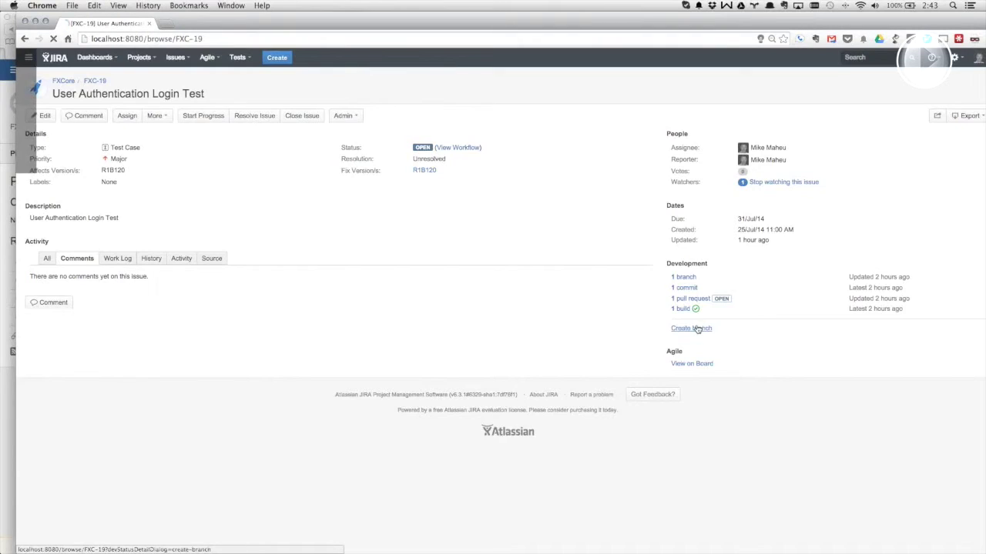
{"action": "key", "text": "Tab"}
{"action": "key", "text": "Return"}
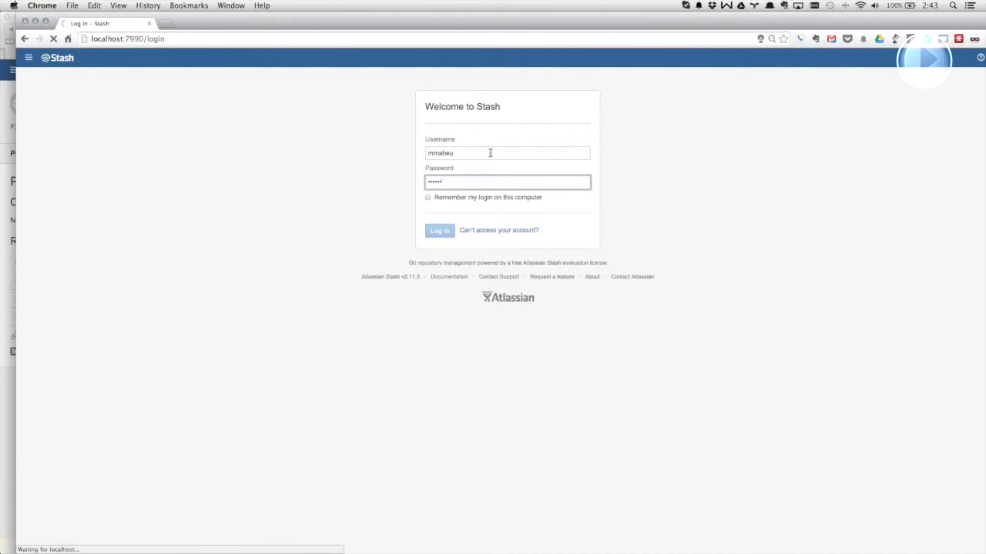
{"action": "left_click", "coordinate": [427, 200]}
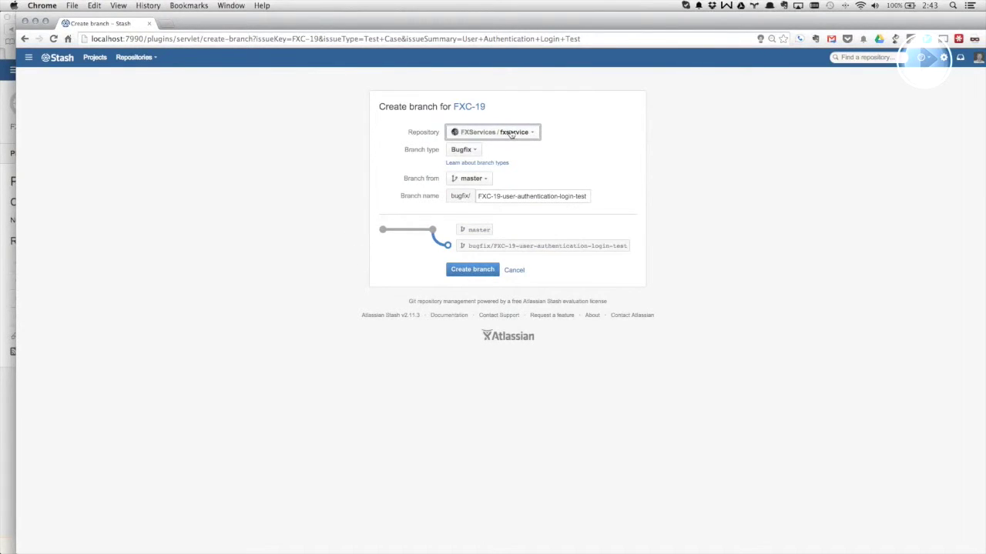
- Keep the Bugfix type, base the branch on integration, review its name, then cancel
{"action": "left_click", "coordinate": [478, 150]}
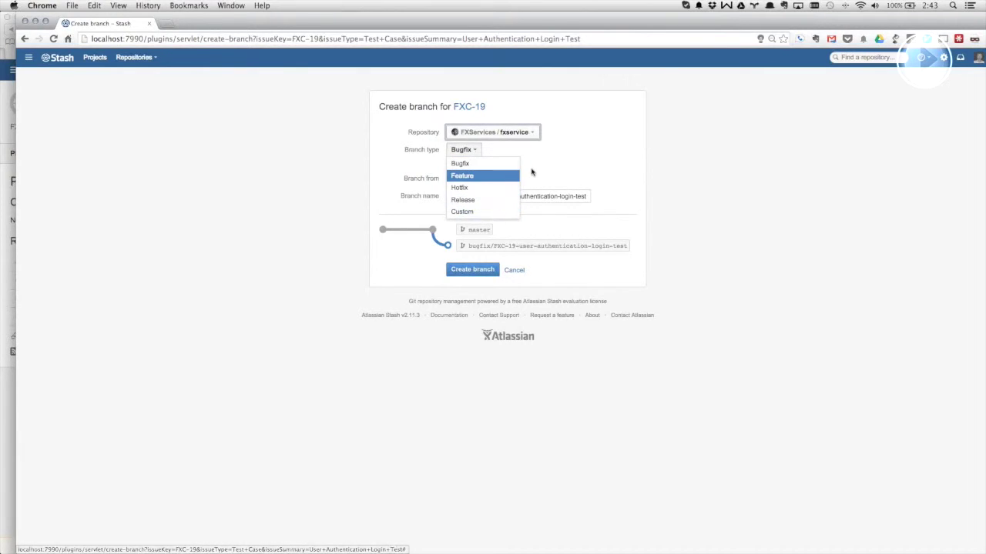
{"action": "left_click", "coordinate": [493, 220]}
{"action": "left_click", "coordinate": [488, 179]}
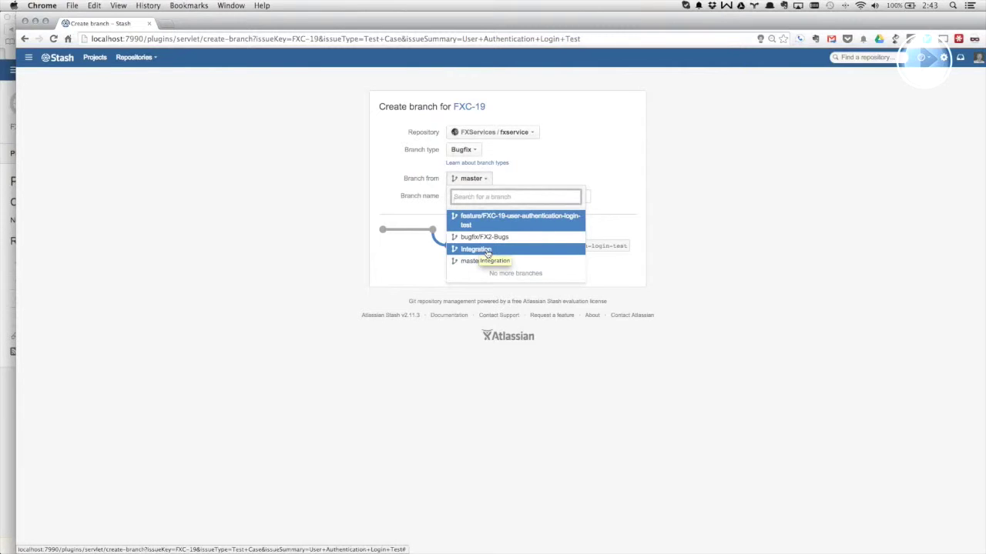
{"action": "left_click", "coordinate": [487, 254]}
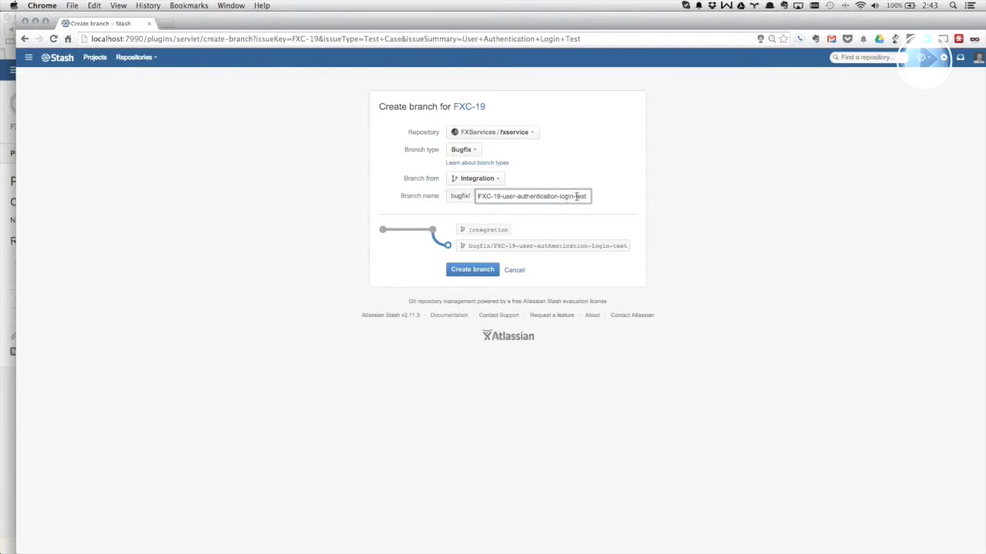
{"action": "double_click", "coordinate": [577, 197]}
{"action": "left_click", "coordinate": [30, 59]}
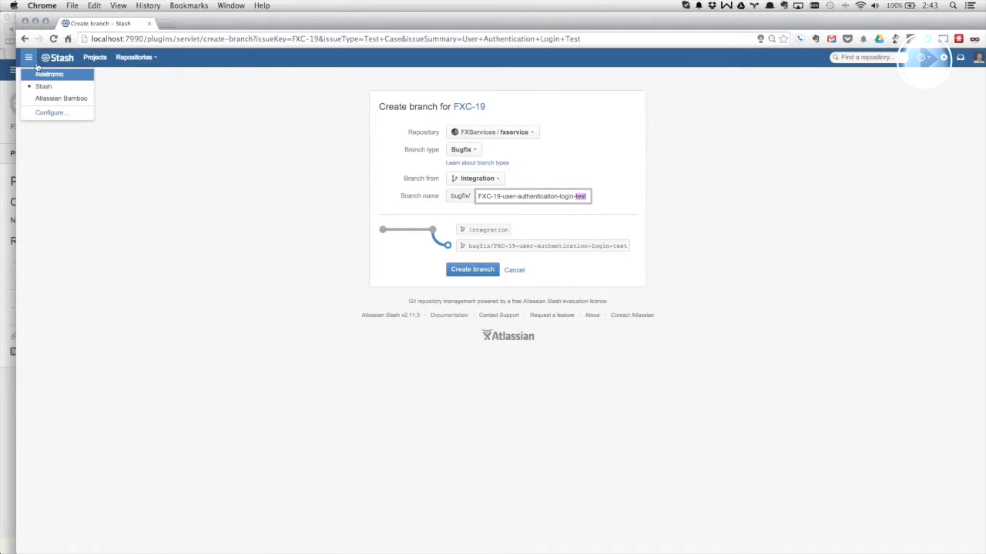
{"action": "left_click", "coordinate": [211, 131]}
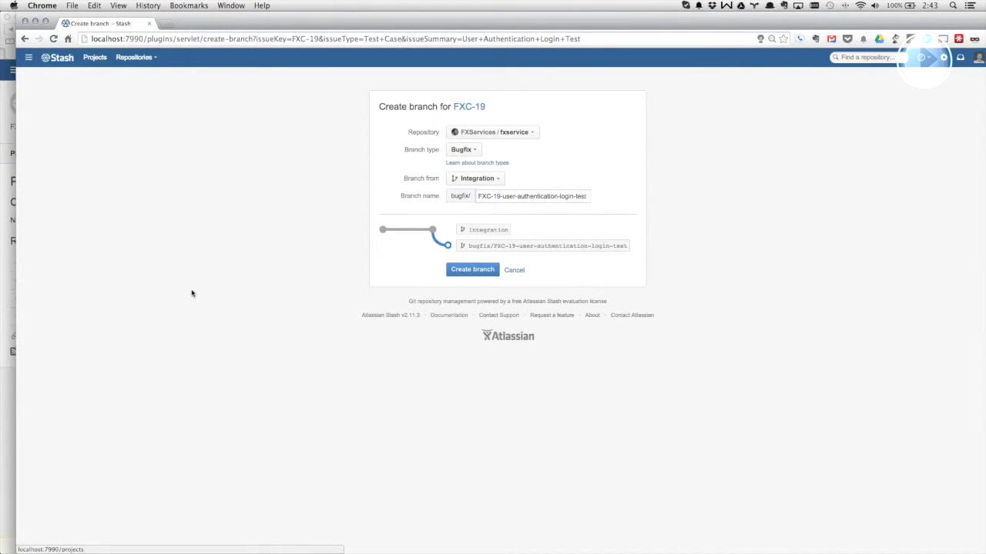
{"action": "left_click", "coordinate": [513, 270]}
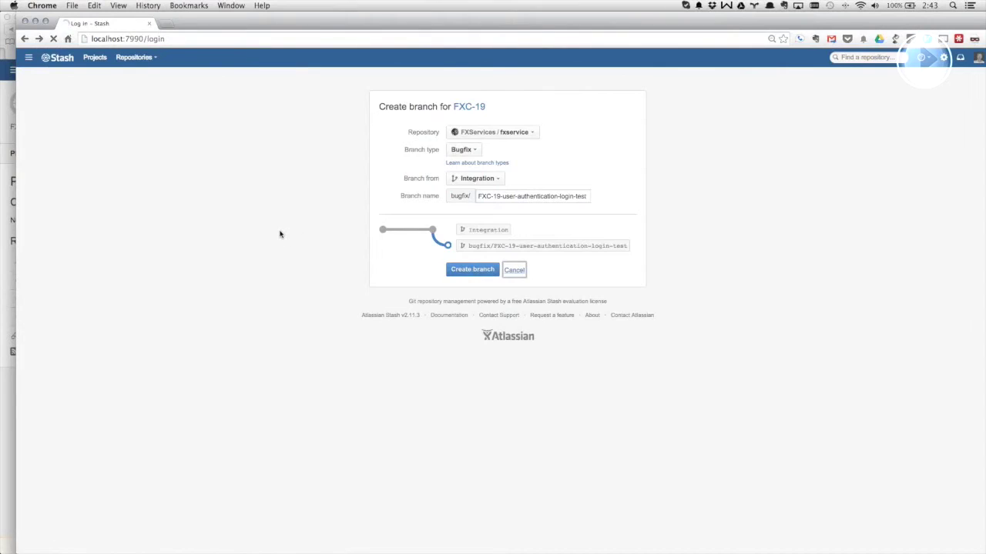
- Start a 'git checkout' command in the terminal, then log back in to Stash
{"action": "key", "text": "super+Tab"}
{"action": "type", "text": "git "}
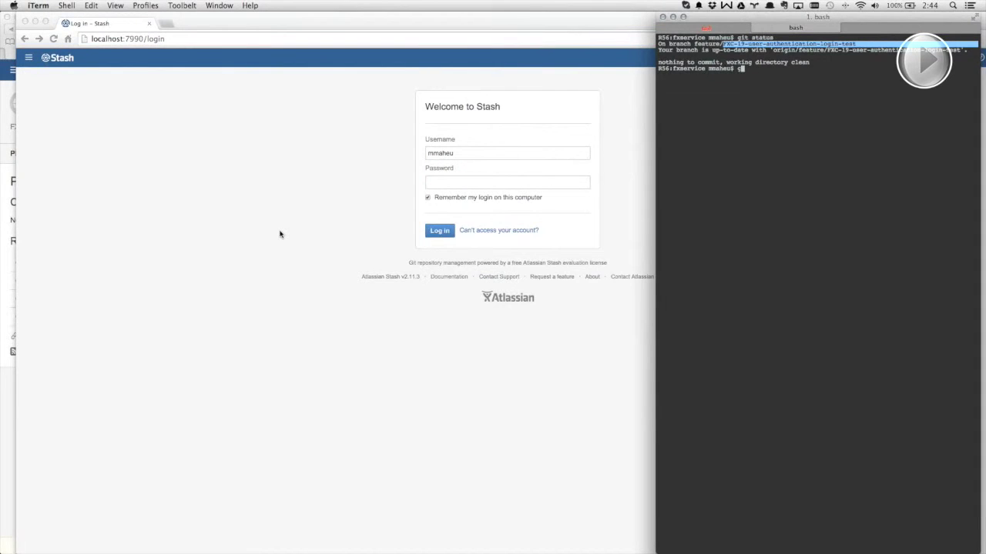
{"action": "type", "text": "checkout"}
{"action": "left_click", "coordinate": [260, 191]}
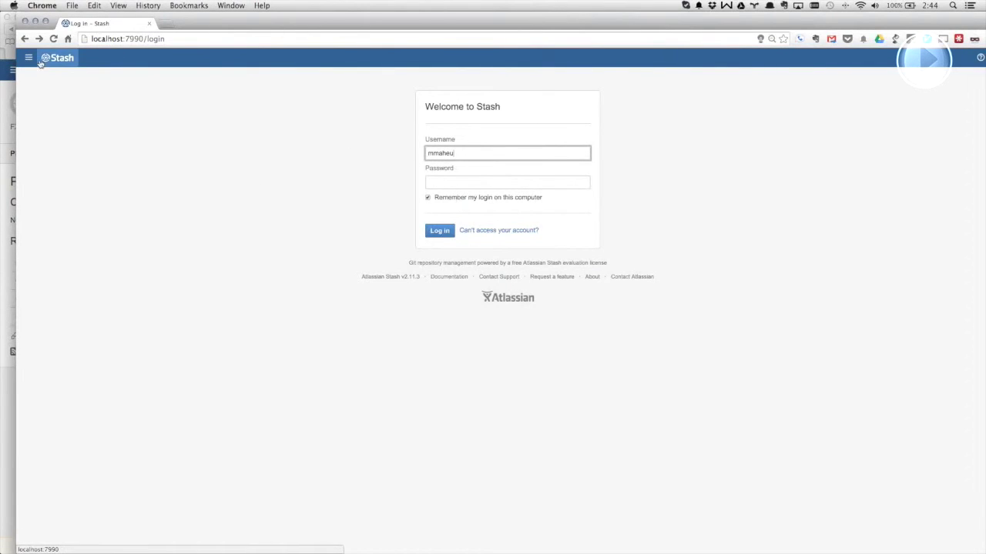
{"action": "key", "text": "Return"}
- Browse the FXServices fxservice repository on branch feature/FXC-19-user-authentication-login-test
{"action": "left_click", "coordinate": [68, 153]}
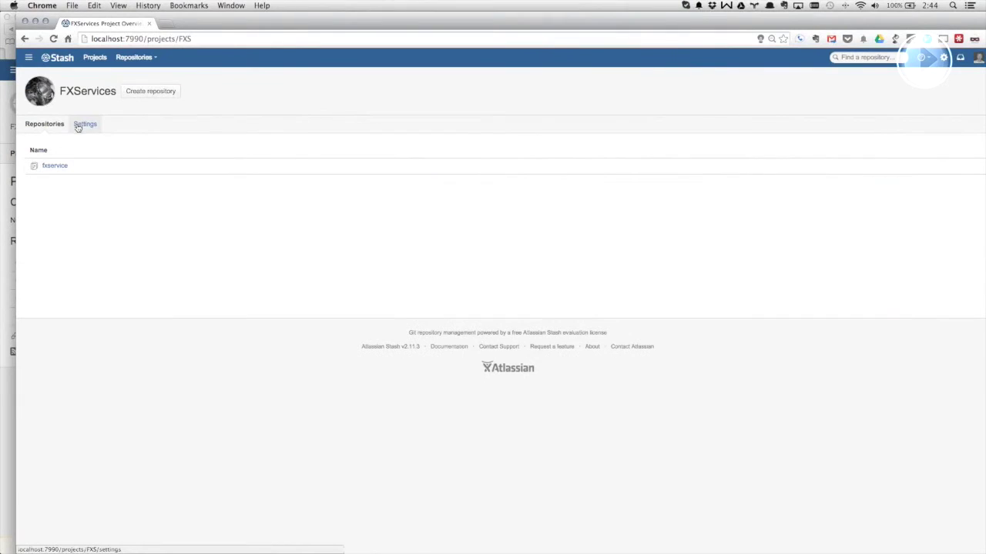
{"action": "left_click", "coordinate": [51, 166]}
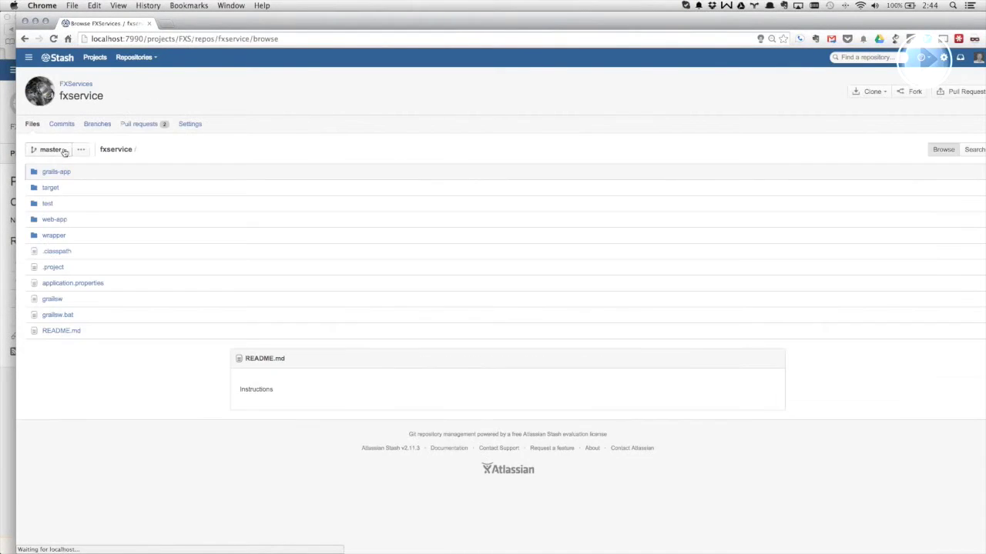
{"action": "left_click", "coordinate": [51, 149]}
{"action": "left_click", "coordinate": [66, 202]}
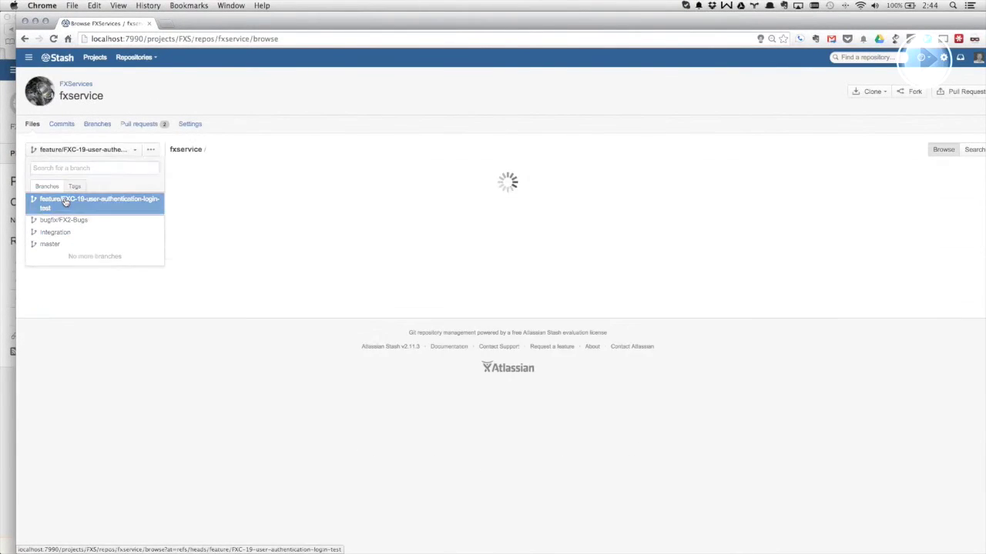
{"action": "left_click", "coordinate": [150, 150]}
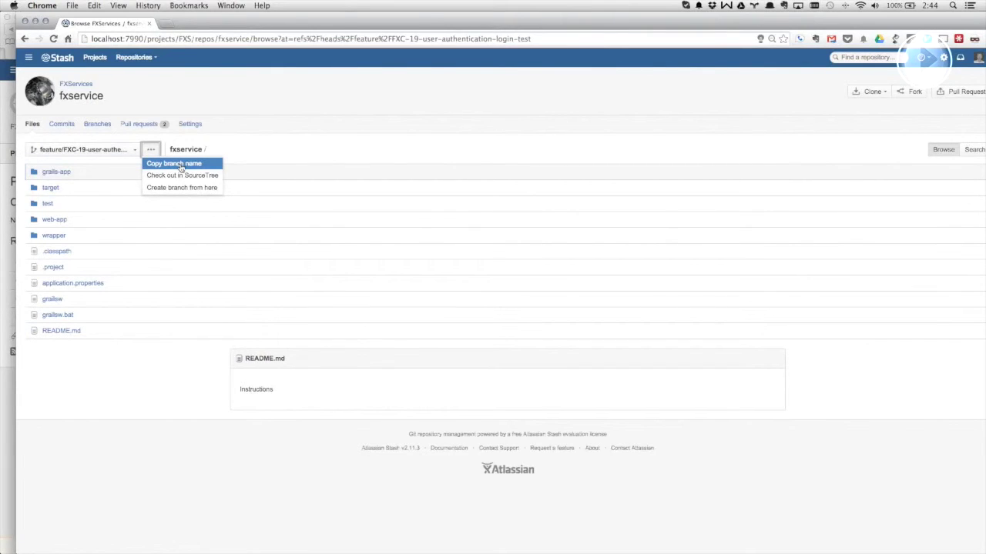
- Copy the feature/FXC-19 branch name, paste it after 'git checkout' in the terminal, erase it, then switch to Emacs
{"action": "left_click", "coordinate": [178, 164]}
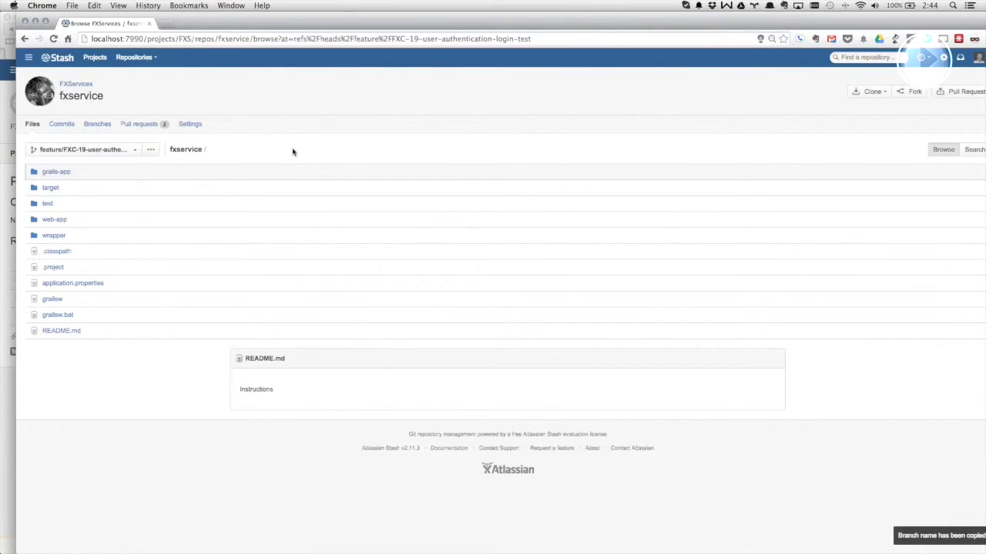
{"action": "key", "text": "super+Tab"}
{"action": "key", "text": "super+v"}
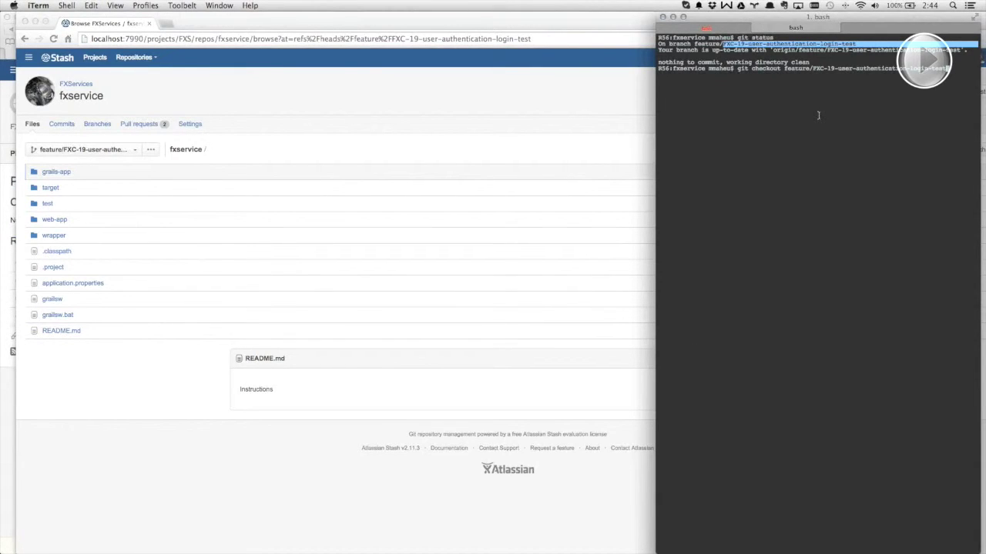
{"action": "key", "text": "BackSpace"}
{"action": "key", "text": "BackSpace"}
{"action": "key", "text": "BackSpace"}
{"action": "key", "text": "BackSpace"}
{"action": "key", "text": "BackSpace"}
{"action": "key", "text": "BackSpace"}
{"action": "key", "text": "BackSpace"}
{"action": "key", "text": "BackSpace"}
{"action": "key", "text": "BackSpace"}
{"action": "key", "text": "BackSpace"}
{"action": "key", "text": "BackSpace"}
{"action": "key", "text": "BackSpace"}
{"action": "key", "text": "BackSpace"}
{"action": "key", "text": "BackSpace"}
{"action": "key", "text": "BackSpace"}
{"action": "key", "text": "BackSpace"}
{"action": "key", "text": "BackSpace"}
{"action": "key", "text": "BackSpace"}
{"action": "key", "text": "BackSpace"}
{"action": "key", "text": "BackSpace"}
{"action": "key", "text": "BackSpace"}
{"action": "key", "text": "BackSpace"}
{"action": "key", "text": "BackSpace"}
{"action": "key", "text": "BackSpace"}
{"action": "key", "text": "BackSpace"}
{"action": "key", "text": "BackSpace"}
{"action": "key", "text": "BackSpace"}
{"action": "key", "text": "BackSpace"}
{"action": "key", "text": "BackSpace"}
{"action": "key", "text": "BackSpace"}
{"action": "key", "text": "BackSpace"}
{"action": "key", "text": "BackSpace"}
{"action": "key", "text": "BackSpace"}
{"action": "key", "text": "BackSpace"}
{"action": "key", "text": "BackSpace"}
{"action": "key", "text": "BackSpace"}
{"action": "key", "text": "BackSpace"}
{"action": "key", "text": "BackSpace"}
{"action": "key", "text": "BackSpace"}
{"action": "key", "text": "BackSpace"}
{"action": "key", "text": "BackSpace"}
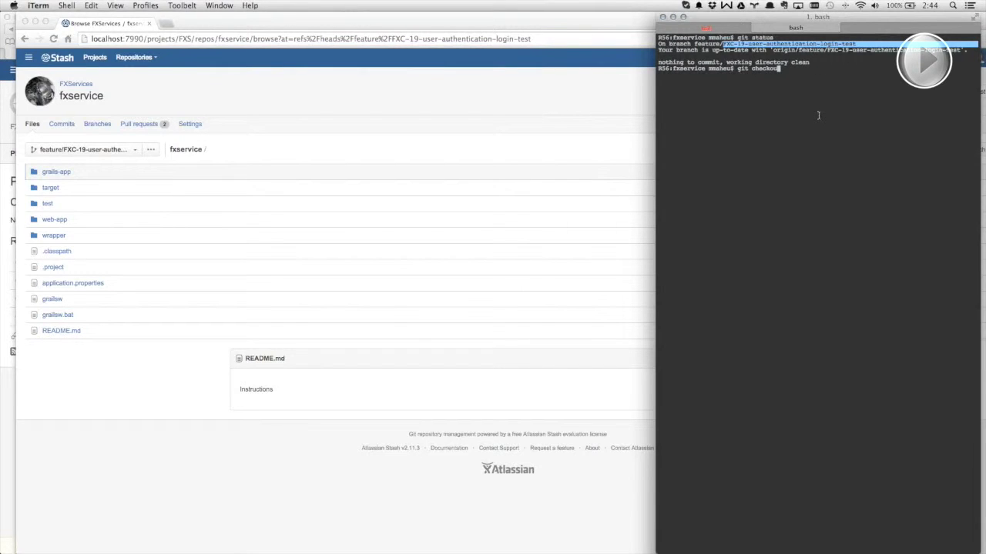
{"action": "key", "text": "BackSpace"}
{"action": "key", "text": "BackSpace"}
{"action": "key", "text": "BackSpace"}
{"action": "key", "text": "BackSpace"}
{"action": "key", "text": "BackSpace"}
{"action": "key", "text": "BackSpace"}
{"action": "key", "text": "BackSpace"}
{"action": "key", "text": "BackSpace"}
{"action": "key", "text": "BackSpace"}
{"action": "key", "text": "BackSpace"}
{"action": "key", "text": "BackSpace"}
{"action": "key", "text": "super+Tab"}
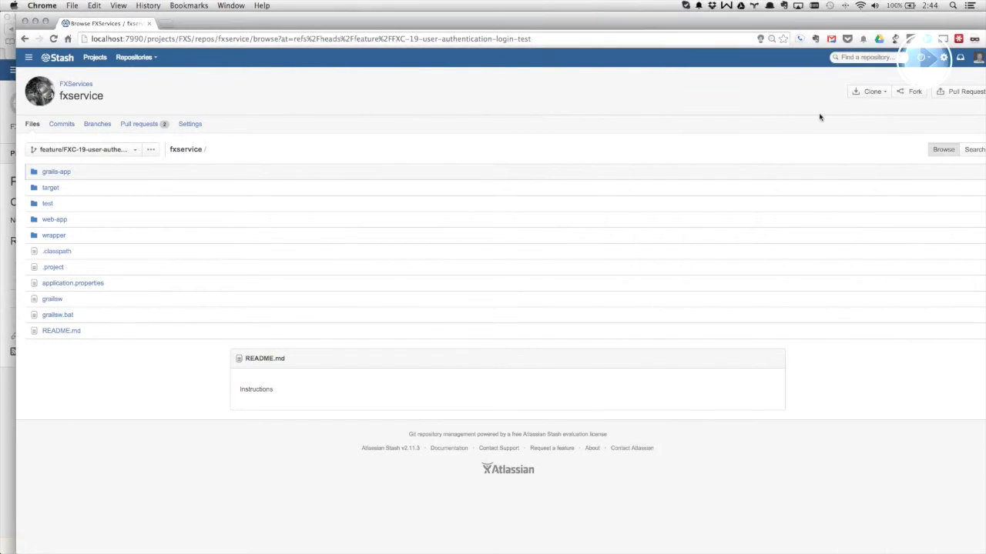
{"action": "key", "text": "super+Tab"}
{"action": "key", "text": "super+Tab"}
{"action": "key", "text": "super+Tab"}
{"action": "key", "text": "super+Tab"}
{"action": "key", "text": "super+Tab"}
{"action": "key", "text": "super+Tab"}
{"action": "key", "text": "super+Tab"}
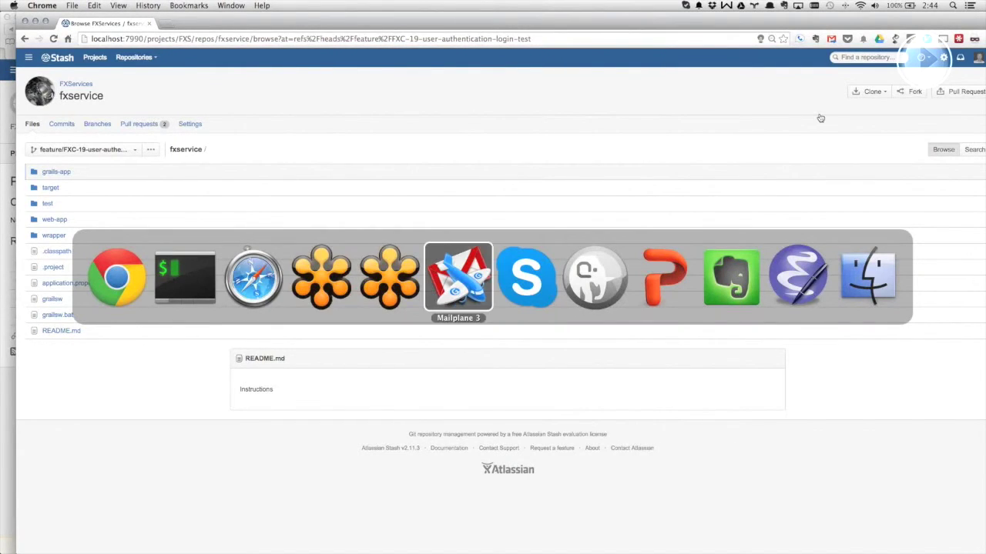
{"action": "key", "text": "super+Tab"}
{"action": "key", "text": "super+Tab"}
{"action": "key", "text": "super+Tab"}
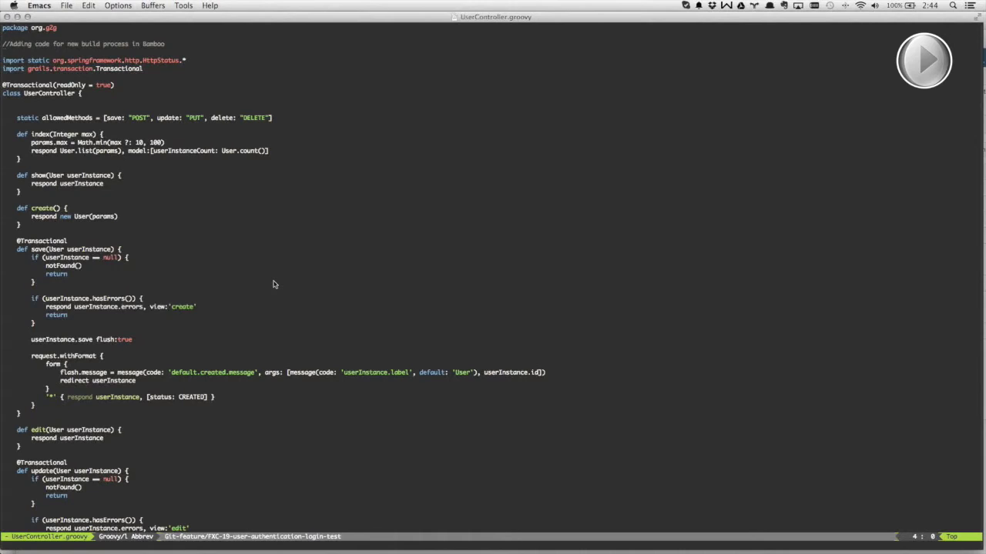
- Type and erase 'git s' in the terminal, then return to the Stash repository page
{"action": "key", "text": "super+Tab"}
{"action": "key", "text": "super+Tab"}
{"action": "type", "text": "git s"}
{"action": "key", "text": "BackSpace"}
{"action": "key", "text": "BackSpace"}
{"action": "key", "text": "BackSpace"}
{"action": "key", "text": "BackSpace"}
{"action": "key", "text": "BackSpace"}
{"action": "key", "text": "BackSpace"}
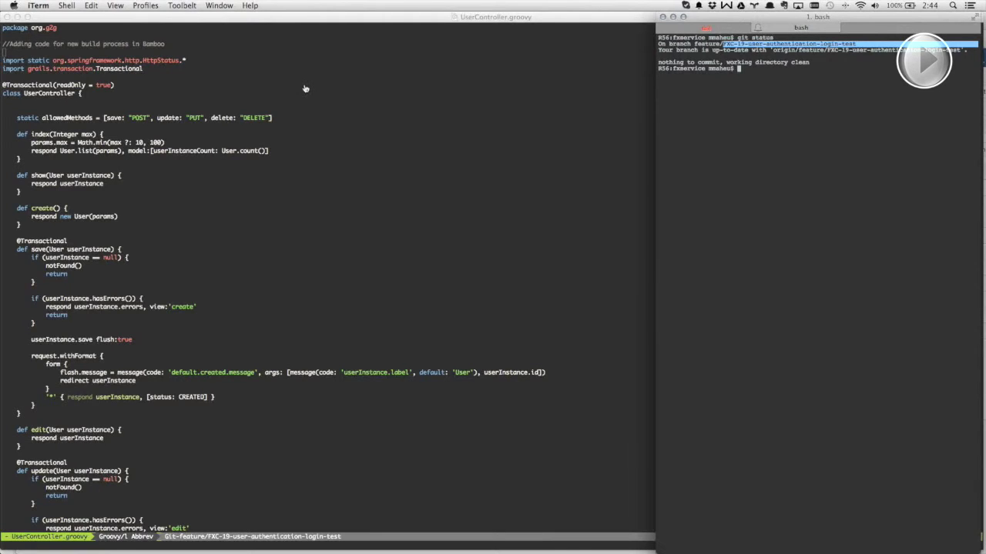
{"action": "key", "text": "super+Tab"}
{"action": "key", "text": "Tab"}
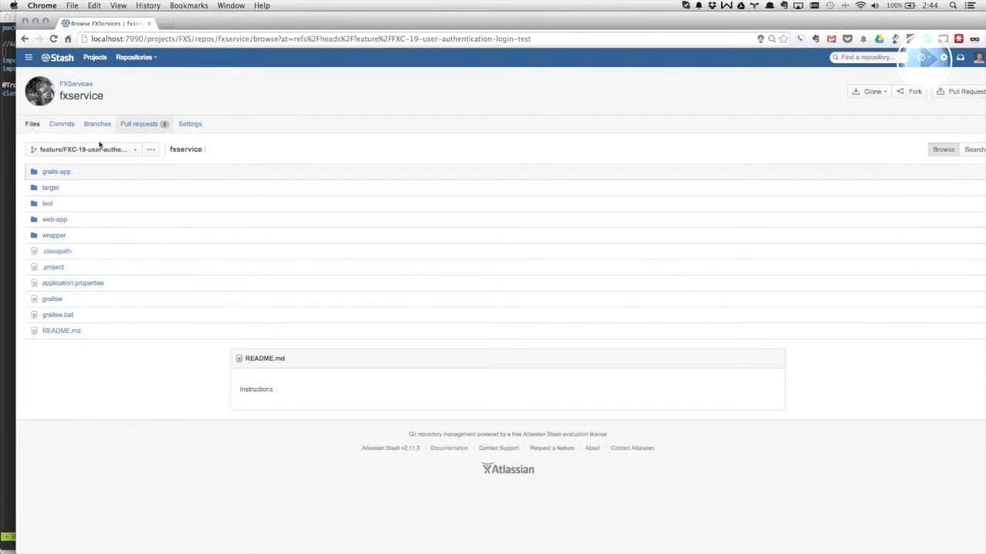
- Open the Login feature pull request and review its commits and diff
{"action": "left_click", "coordinate": [140, 124]}
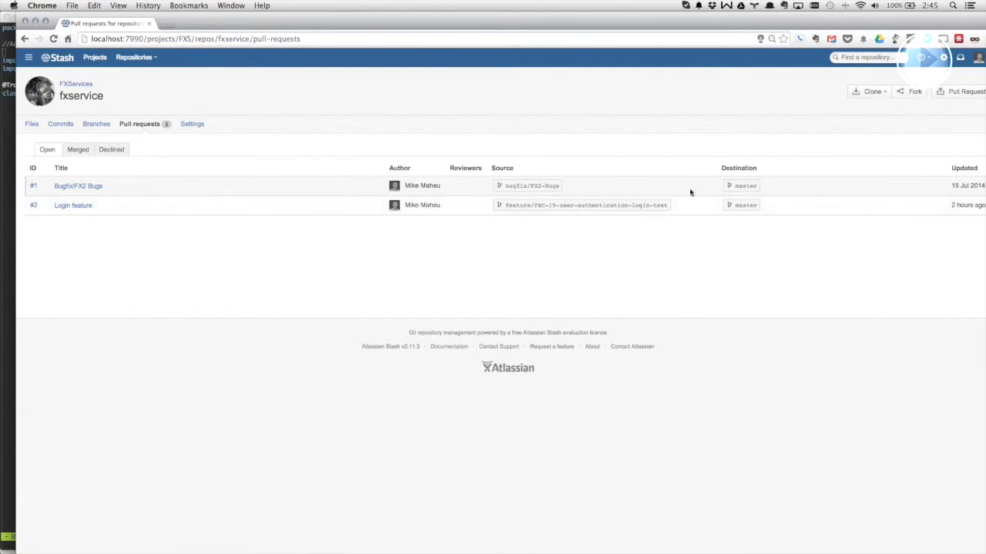
{"action": "left_click", "coordinate": [77, 205]}
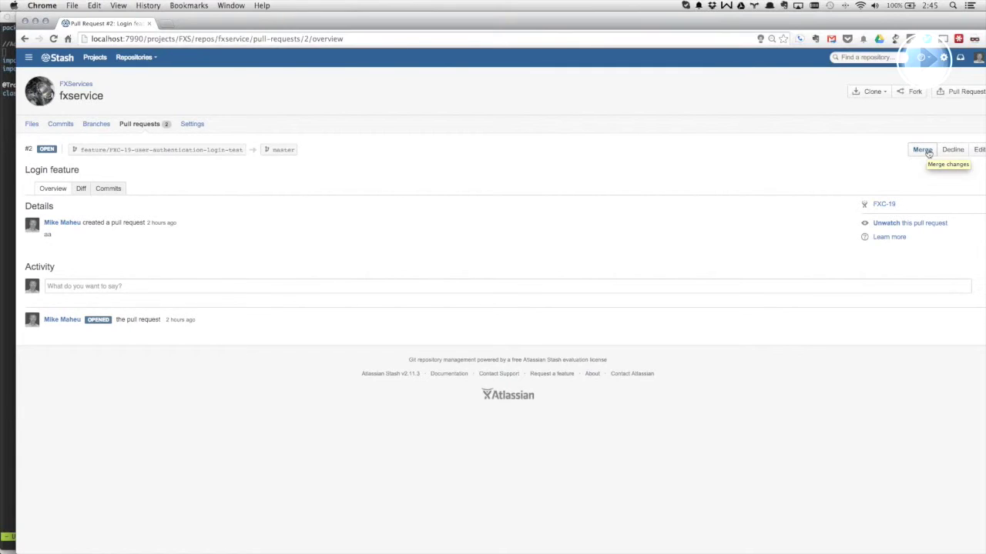
{"action": "left_click", "coordinate": [929, 154]}
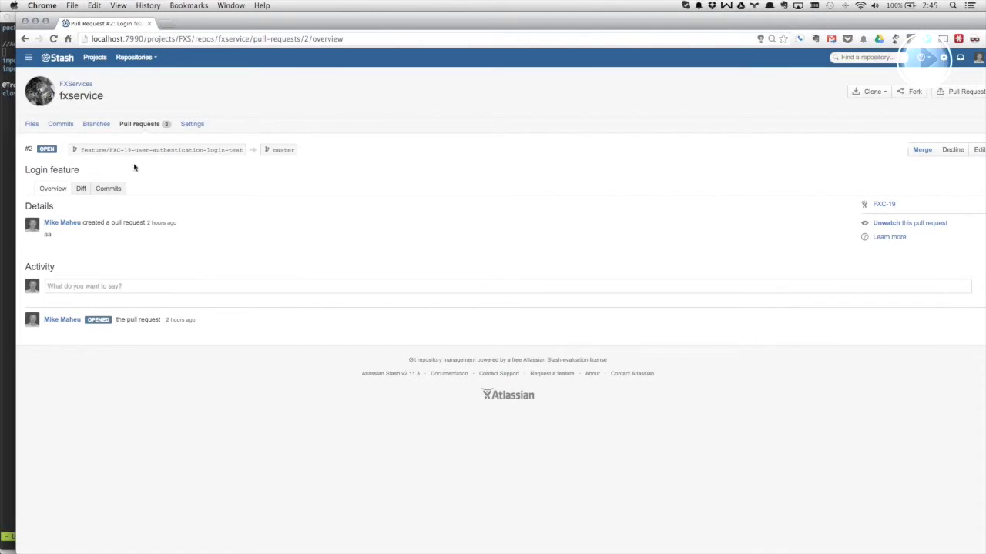
{"action": "left_click", "coordinate": [111, 189]}
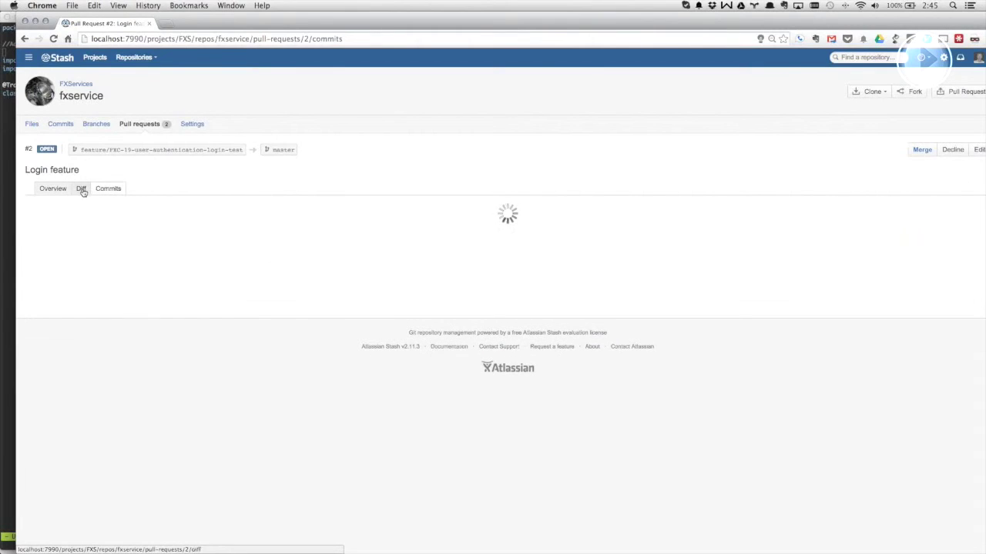
{"action": "left_click", "coordinate": [83, 190]}
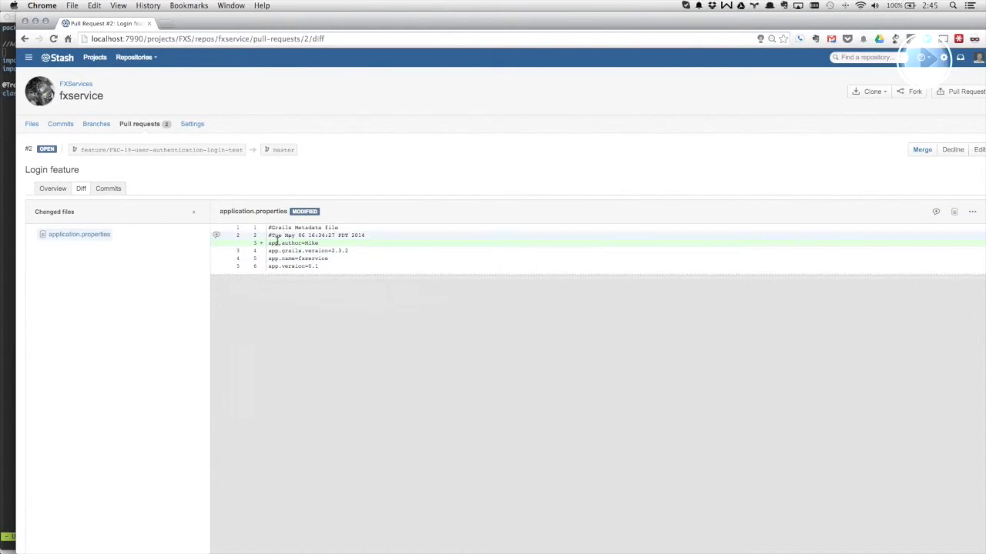
- Start merging the pull request but cancel, then go to the JIRA FXCore Team Cobra dashboard
{"action": "left_click", "coordinate": [922, 151]}
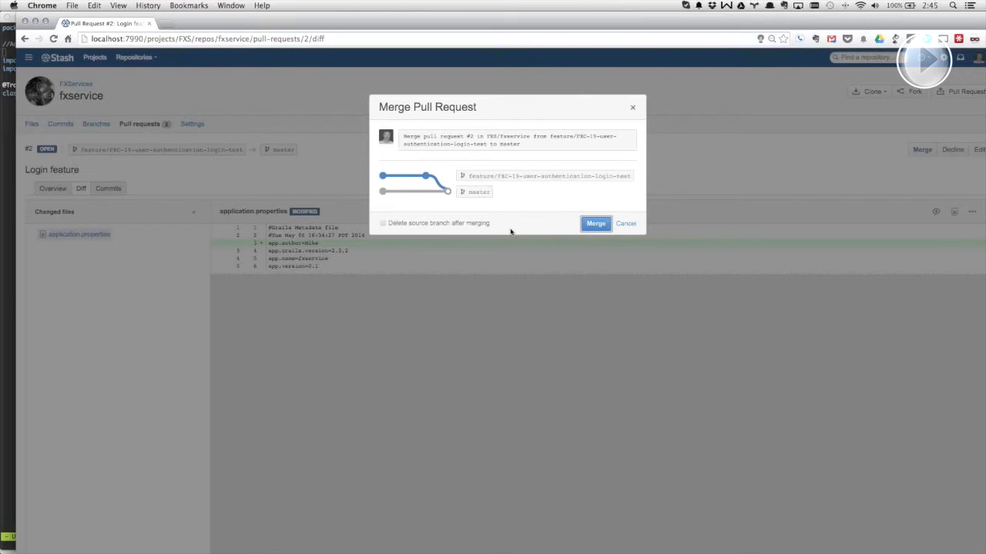
{"action": "left_click", "coordinate": [624, 224]}
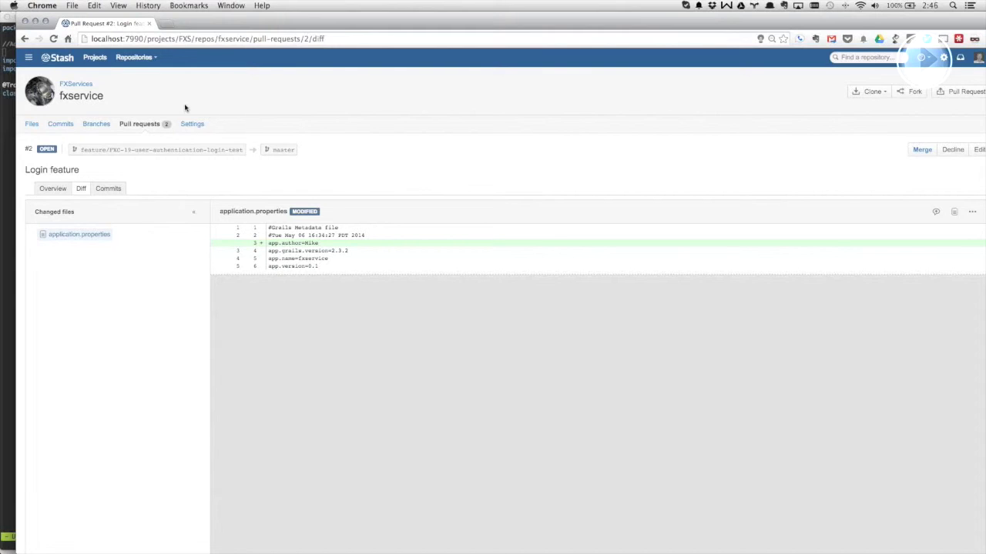
{"action": "left_click", "coordinate": [28, 57]}
{"action": "left_click", "coordinate": [46, 75]}
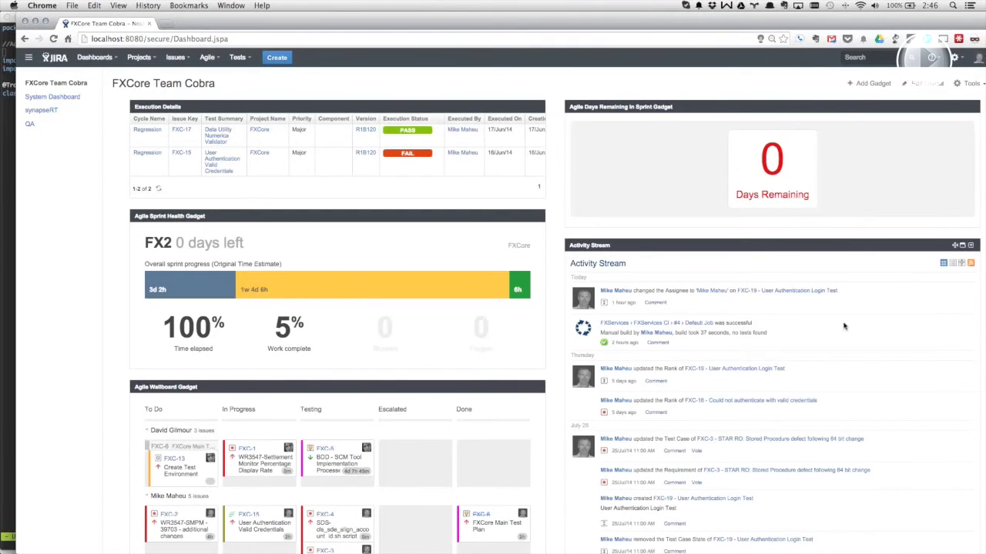
- Open FXC-19 and inspect its linked pull request and branch details under Development
{"action": "left_click", "coordinate": [750, 292]}
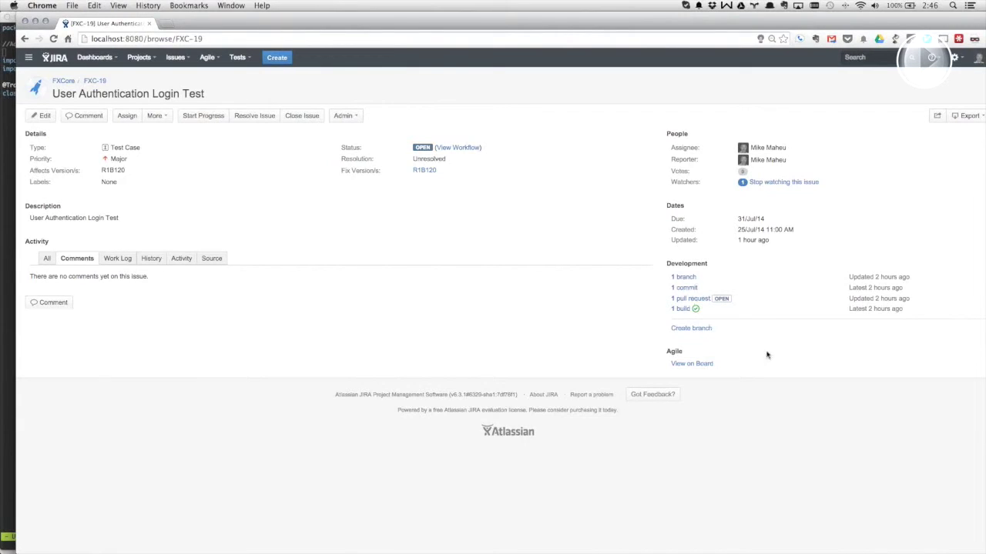
{"action": "left_click", "coordinate": [682, 299]}
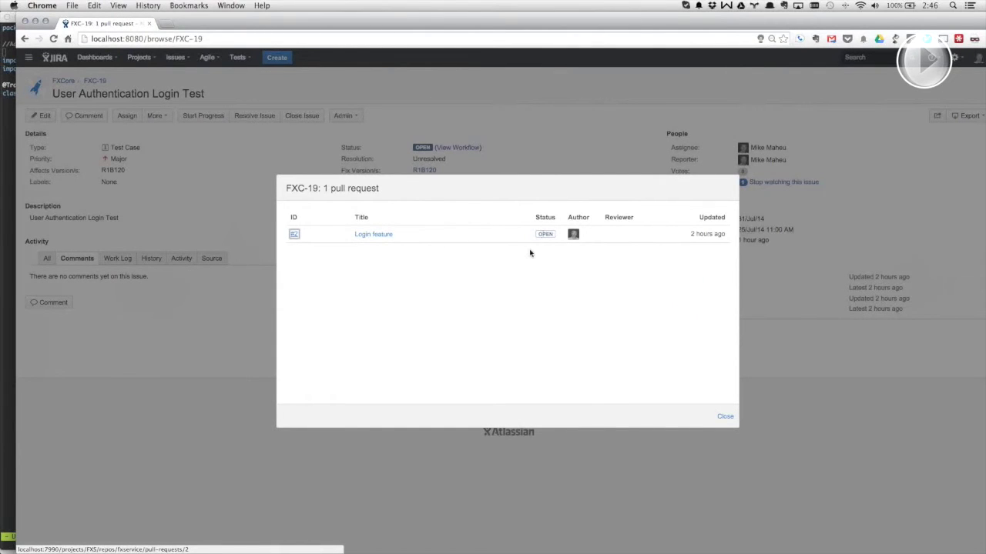
{"action": "left_click", "coordinate": [724, 416]}
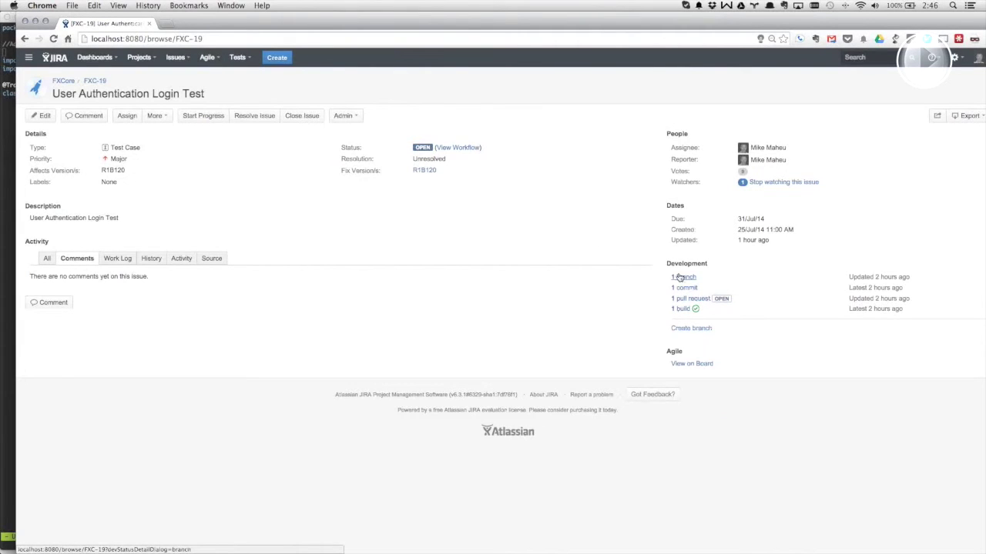
{"action": "left_click", "coordinate": [682, 278]}
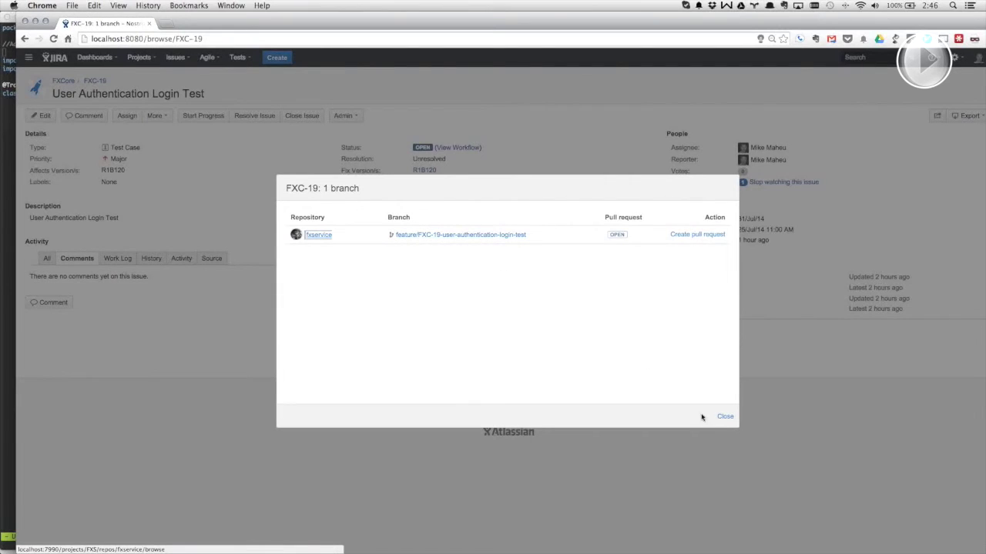
{"action": "left_click", "coordinate": [725, 417]}
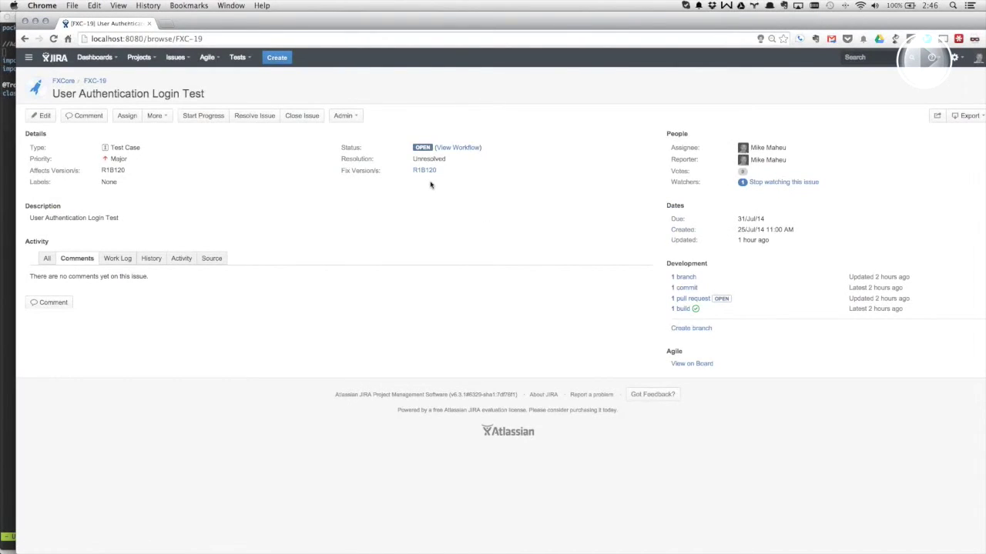
- Switch to the terminal and then back to the FXC-19 issue in the browser
{"action": "key", "text": "super+Tab"}
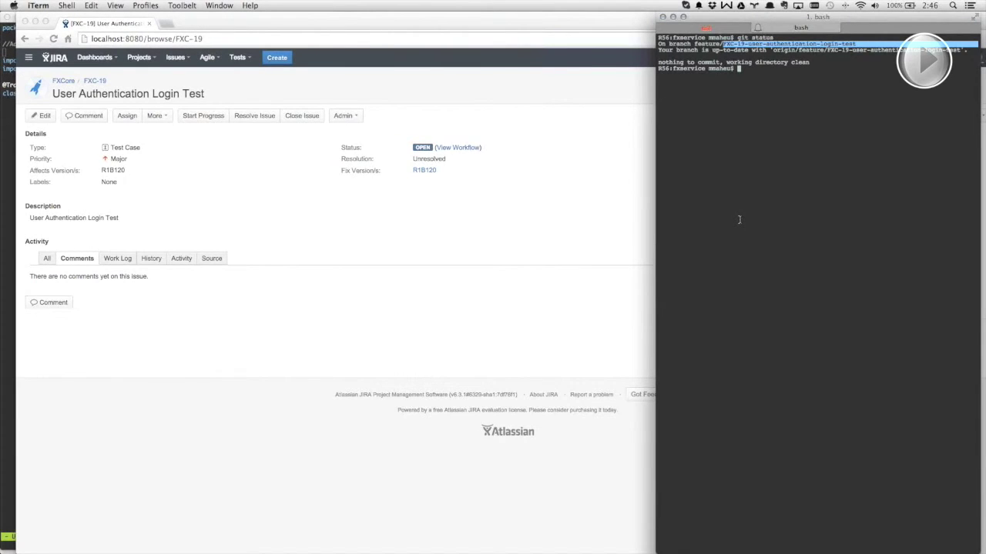
{"action": "left_click", "coordinate": [452, 203]}
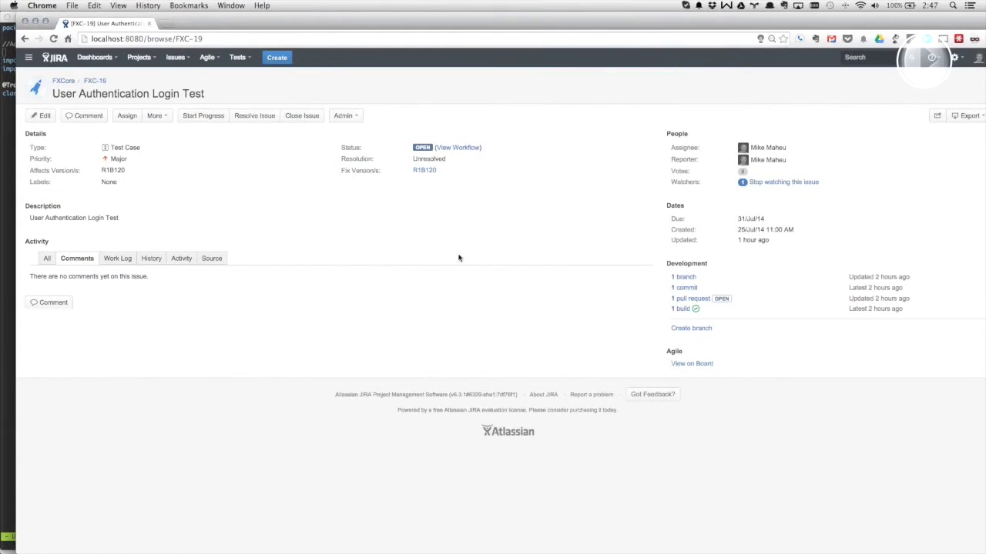
{"action": "key", "text": "super+Tab"}
{"action": "key", "text": "super+shift+Tab"}
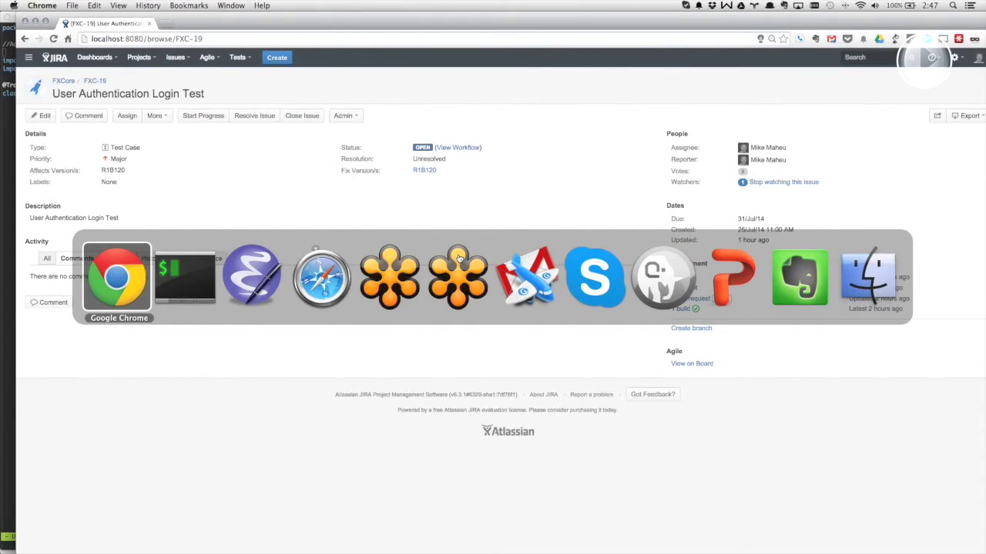